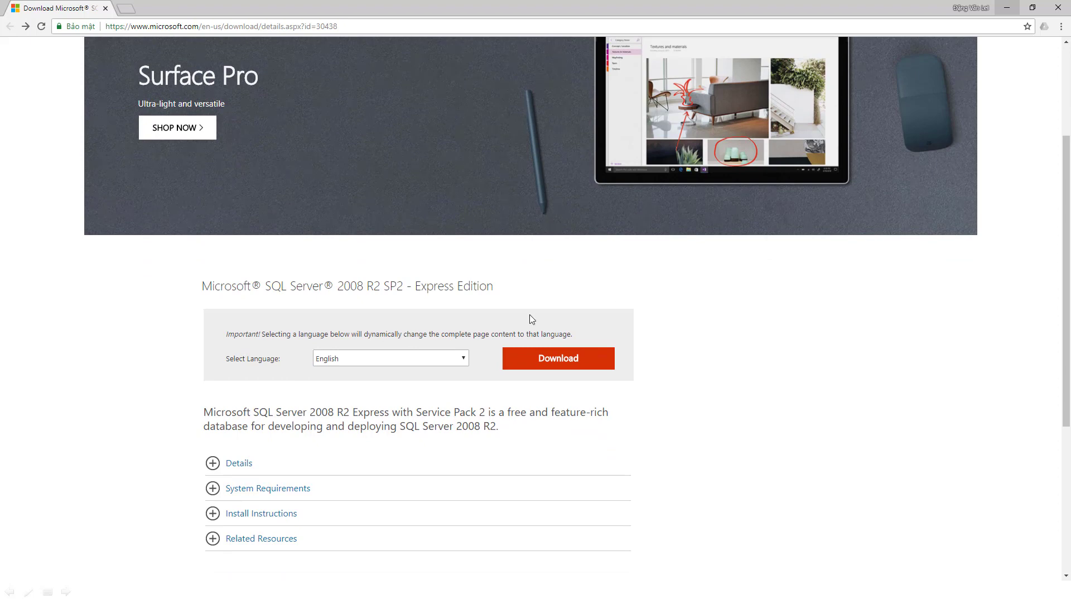
Choose SQLEXPR_x64_ENU.exe and SQLEXPRWT_x64_ENU.exe from the download list, totalling 462.9 MB
left_click(529, 360)
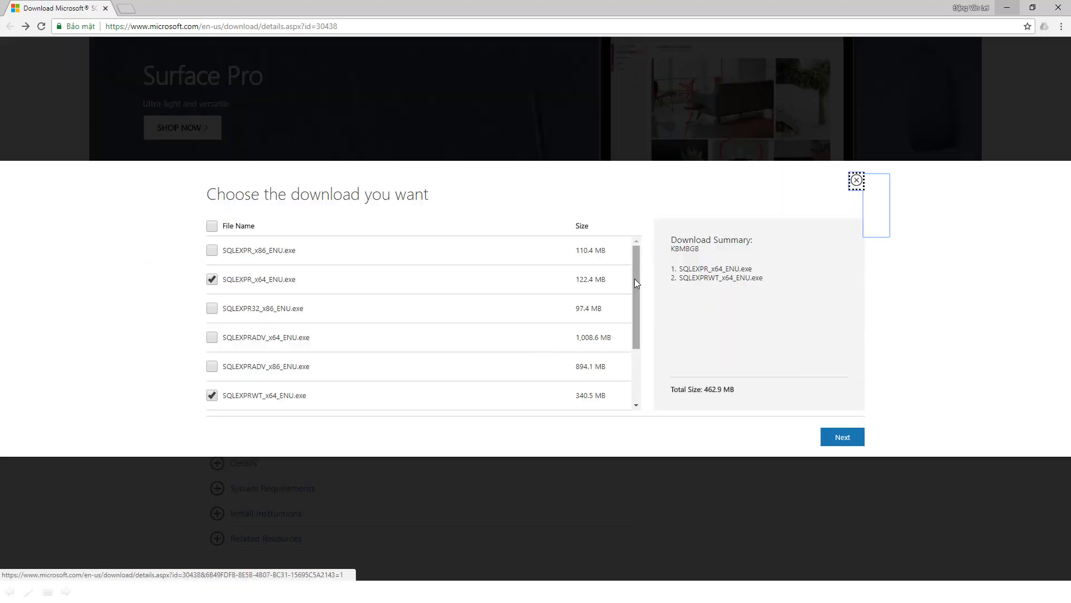
left_click_drag(635, 279, 636, 214)
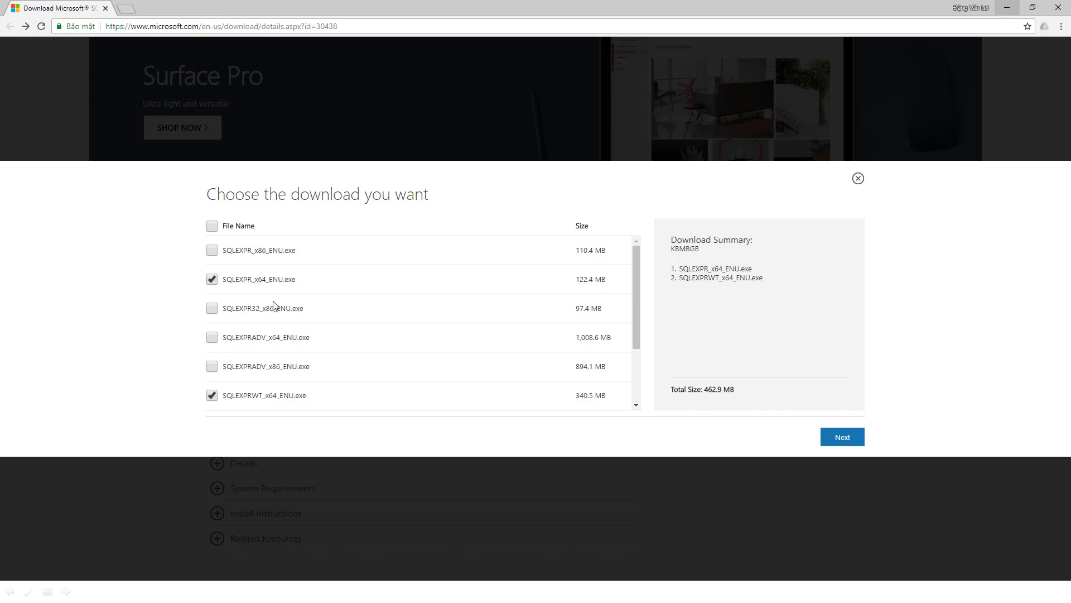
scroll(266, 305, "down", 2)
scroll(266, 306, "up", 2)
scroll(609, 335, "down", 2)
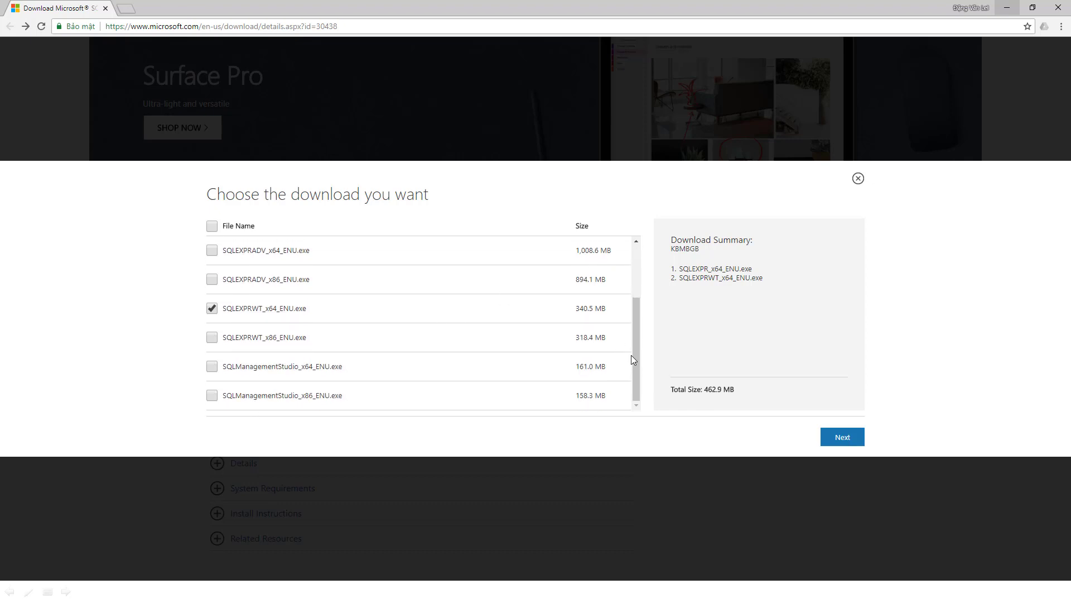
left_click_drag(636, 347, 653, 277)
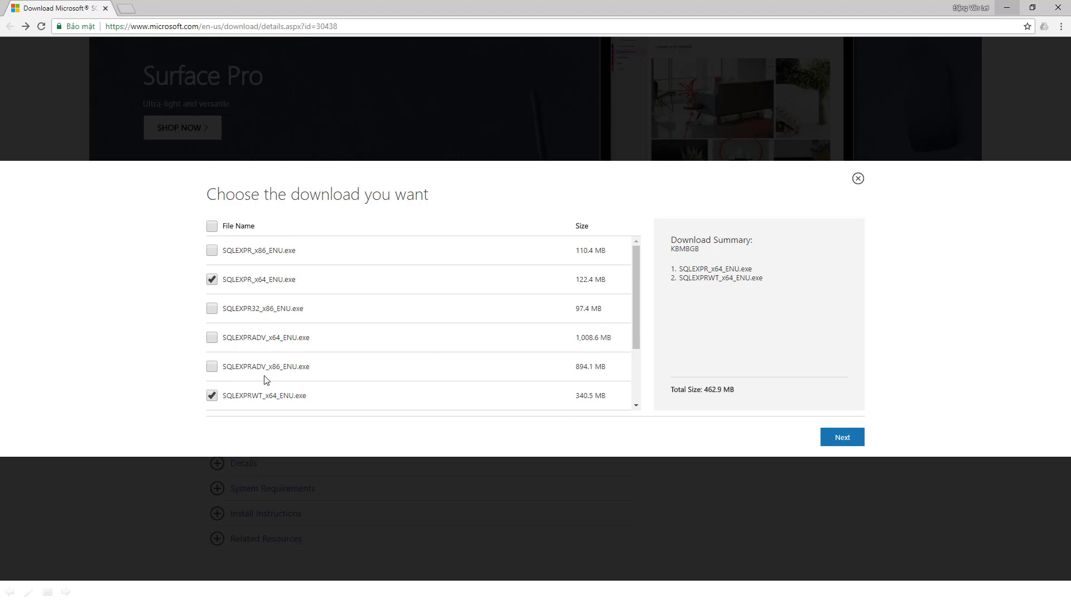
scroll(265, 378, "down", 2)
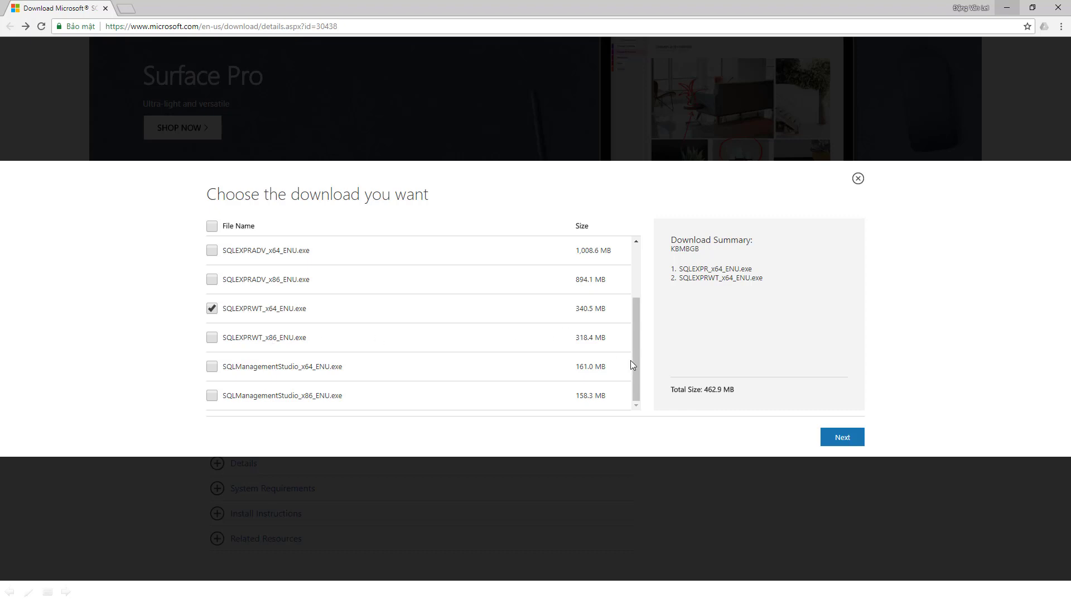
left_click_drag(636, 334, 636, 282)
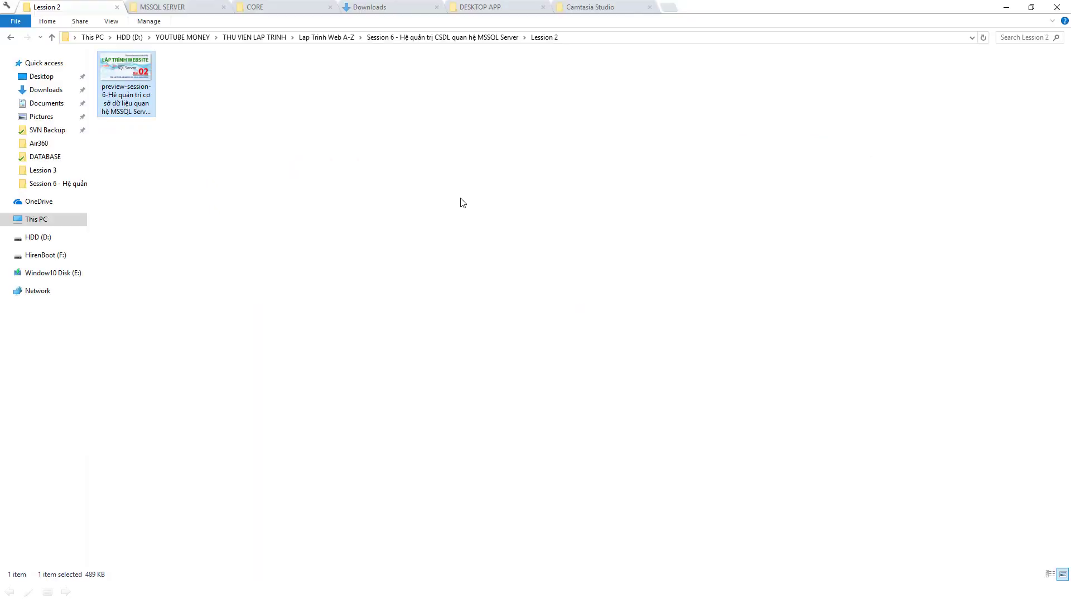
Switch to File Explorer's MSSQL SERVER folder and look over the downloaded installer files
left_click(456, 198)
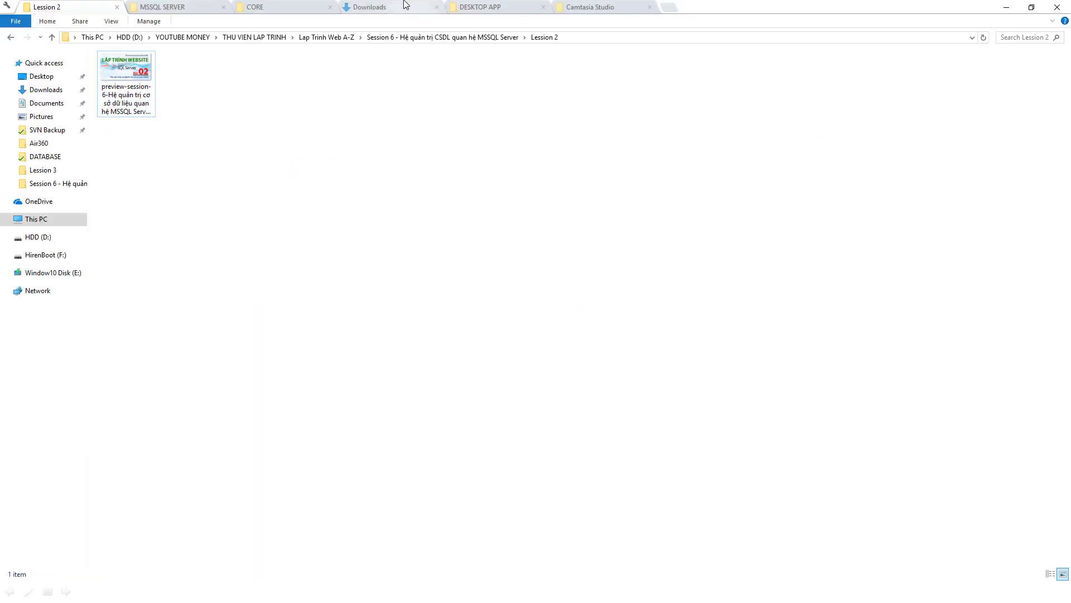
left_click(223, 5)
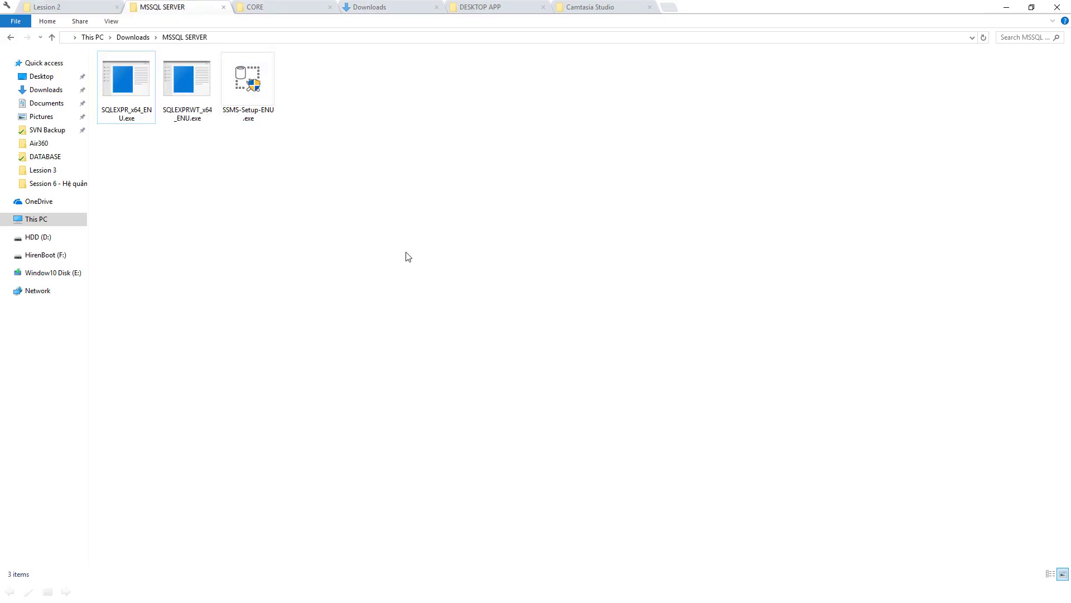
left_click_drag(119, 158, 218, 88)
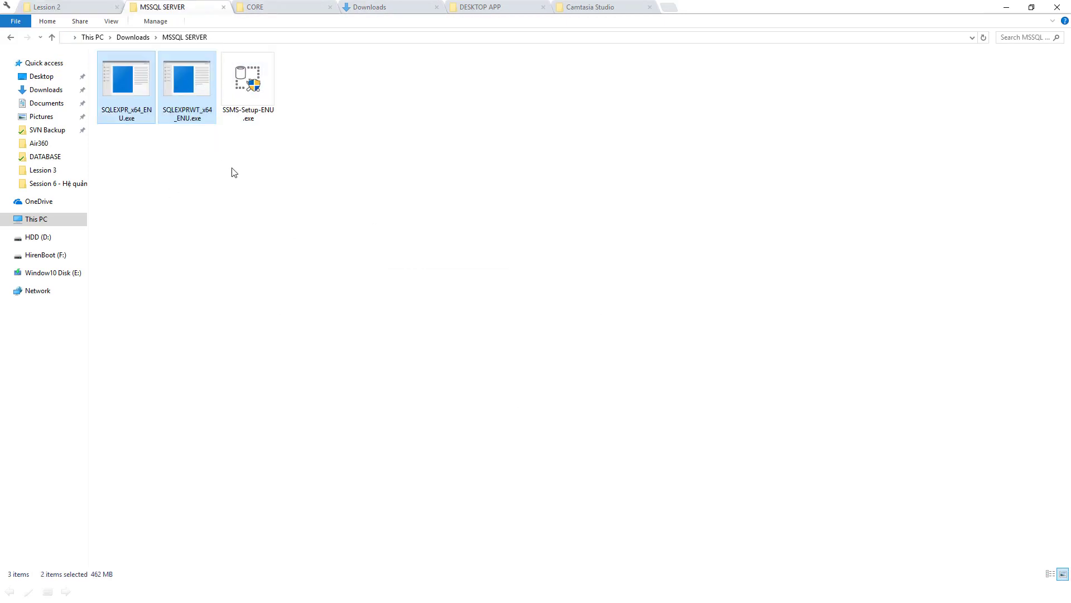
left_click(251, 75)
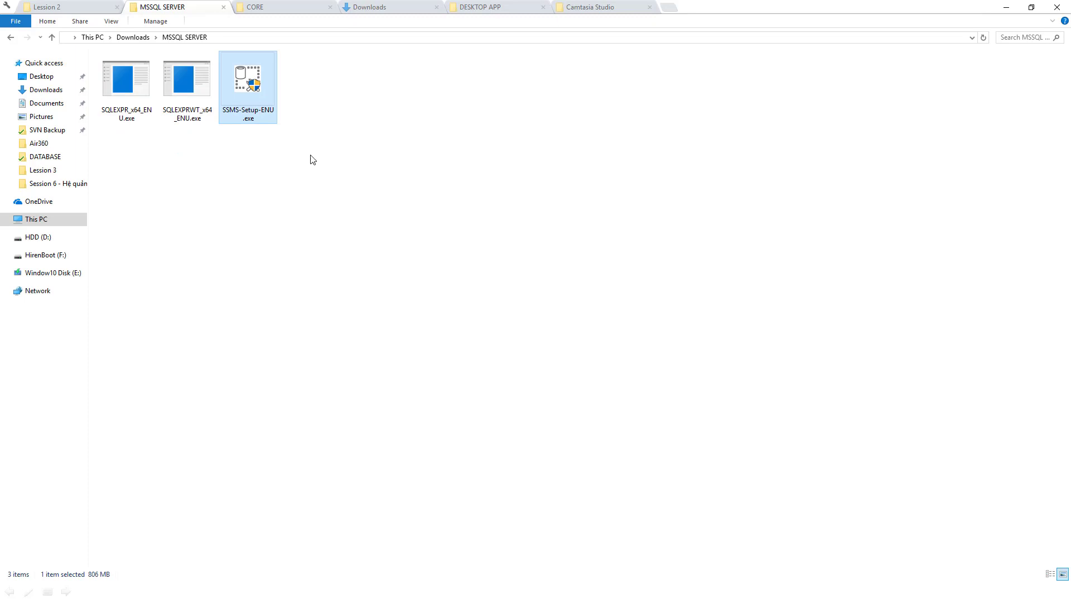
mouse_move(229, 118)
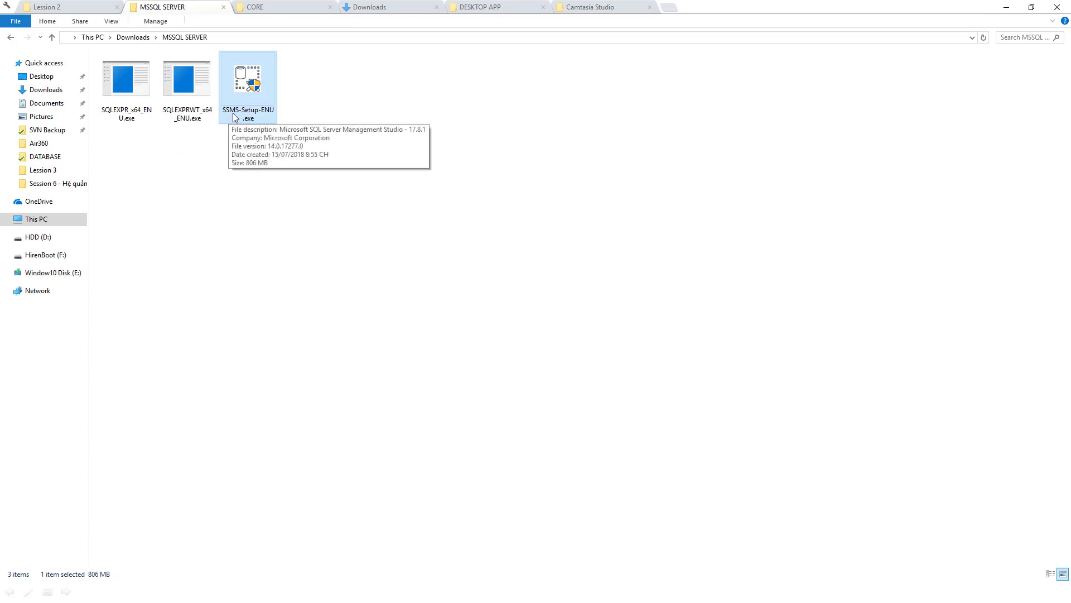
left_click(438, 141)
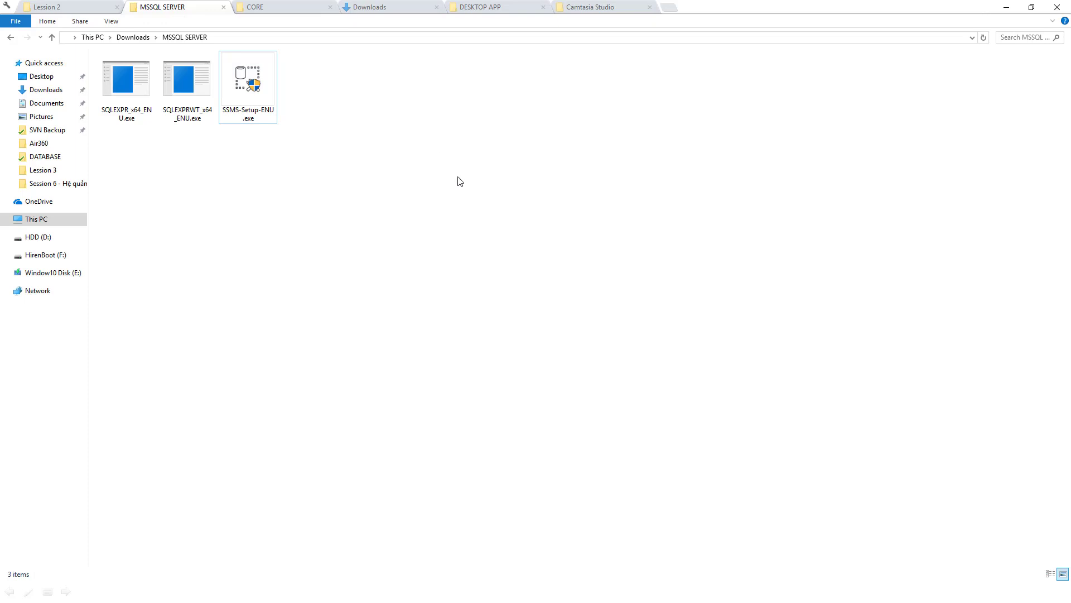
Launch the SQLEXPR_x64_ENU.exe installer from the MSSQL SERVER folder
left_click_drag(116, 148, 196, 89)
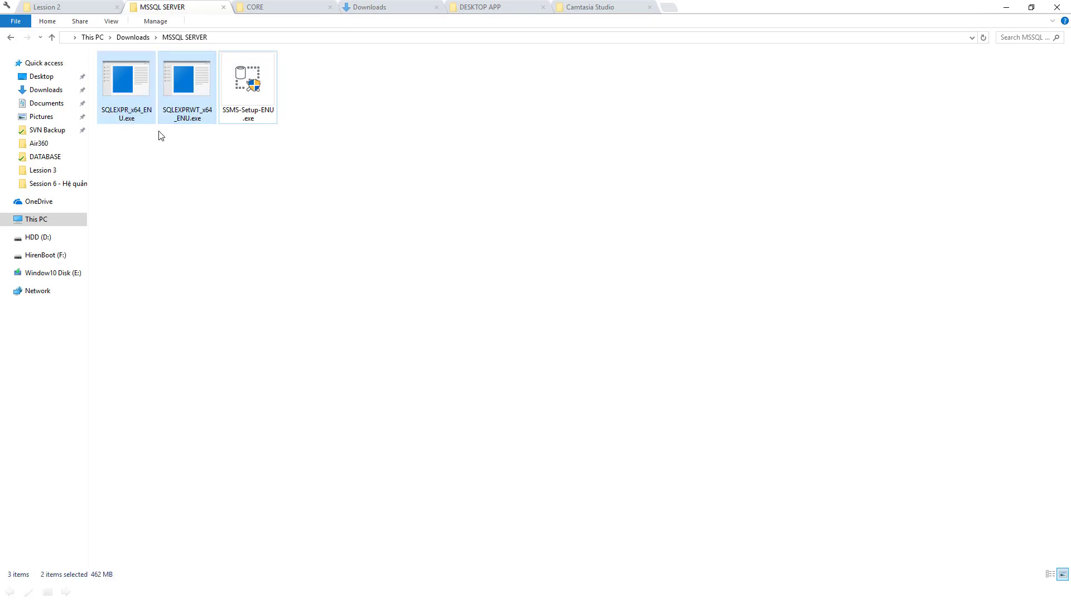
left_click(154, 206)
left_click(129, 90)
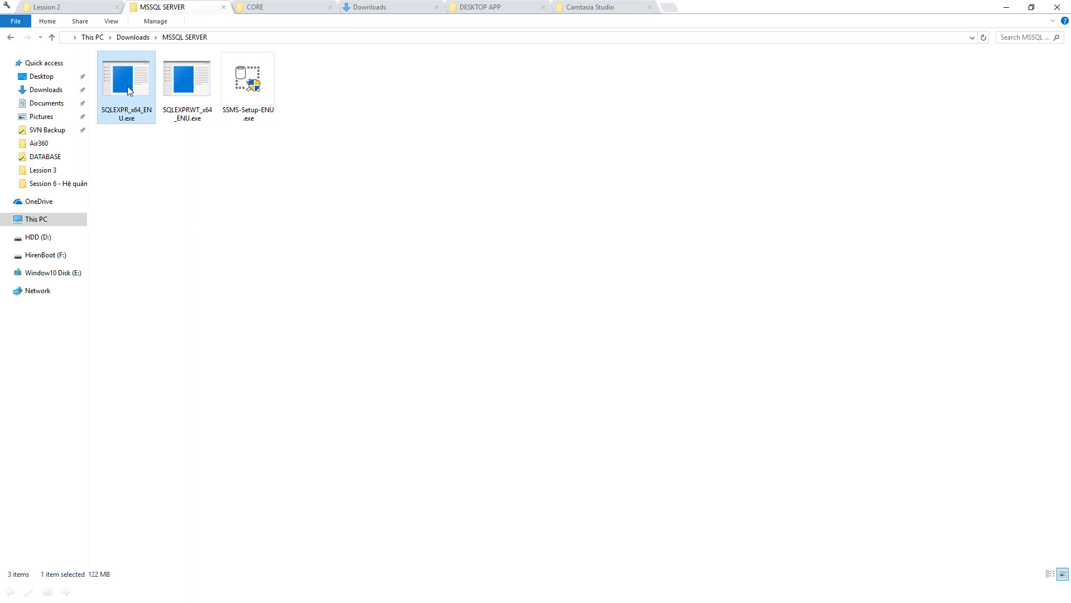
left_click(187, 81)
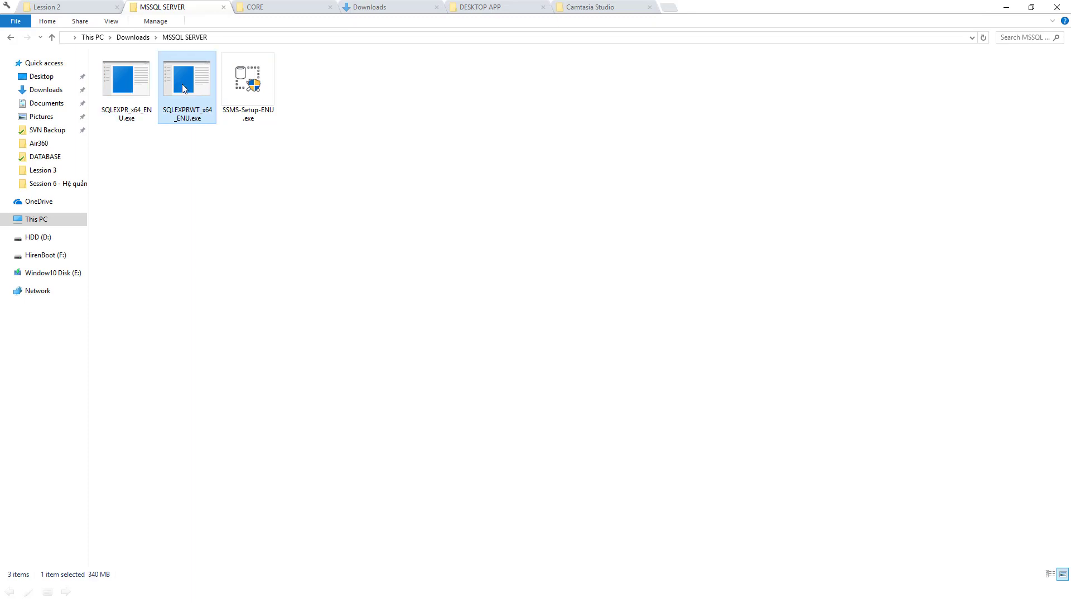
mouse_move(144, 88)
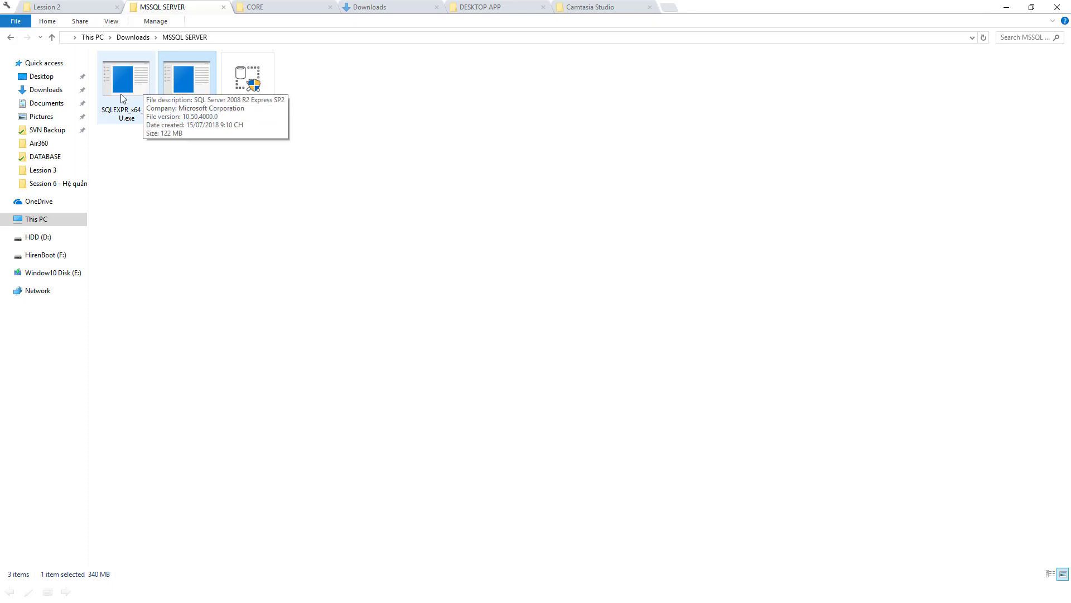
double_click(123, 98)
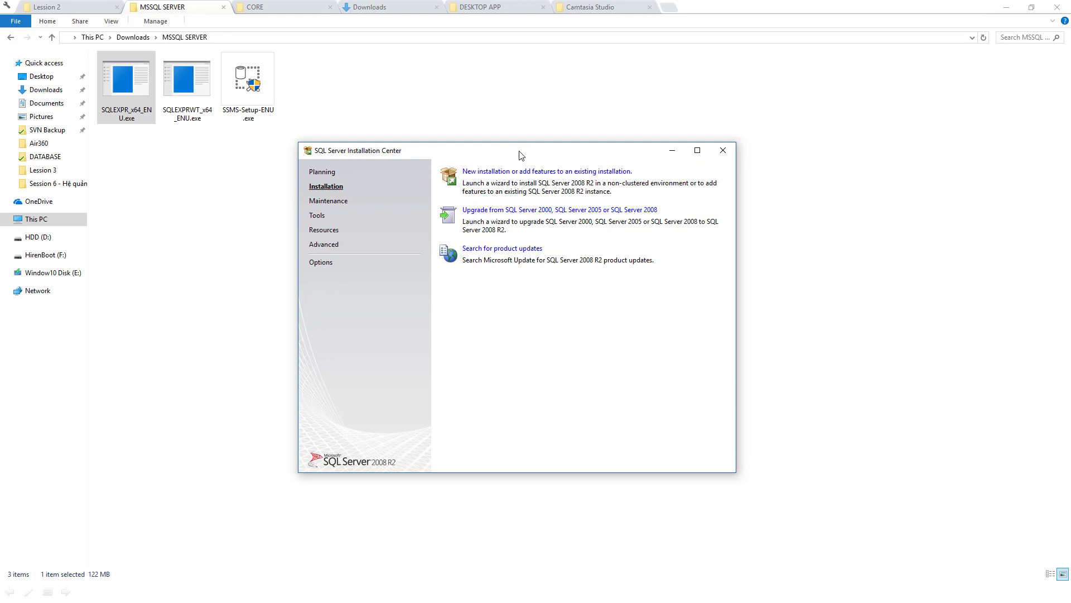
Choose 'New installation or add features to an existing installation' in the Installation Center
key("Tab")
key("Return")
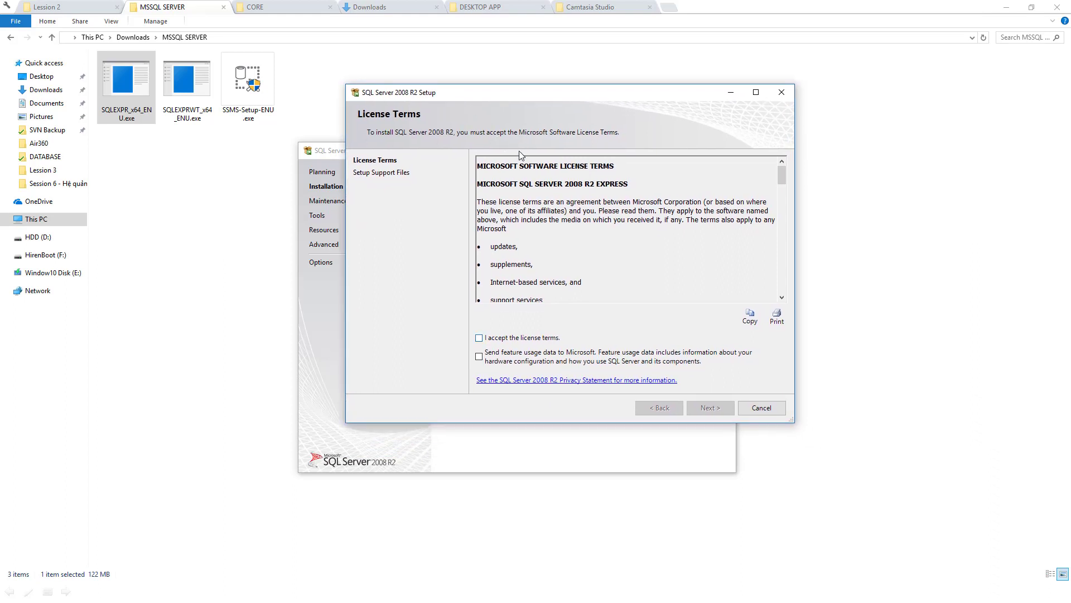
Tick 'I accept the license terms' and move past the License Terms page
key("space")
key("Tab")
key("Return")
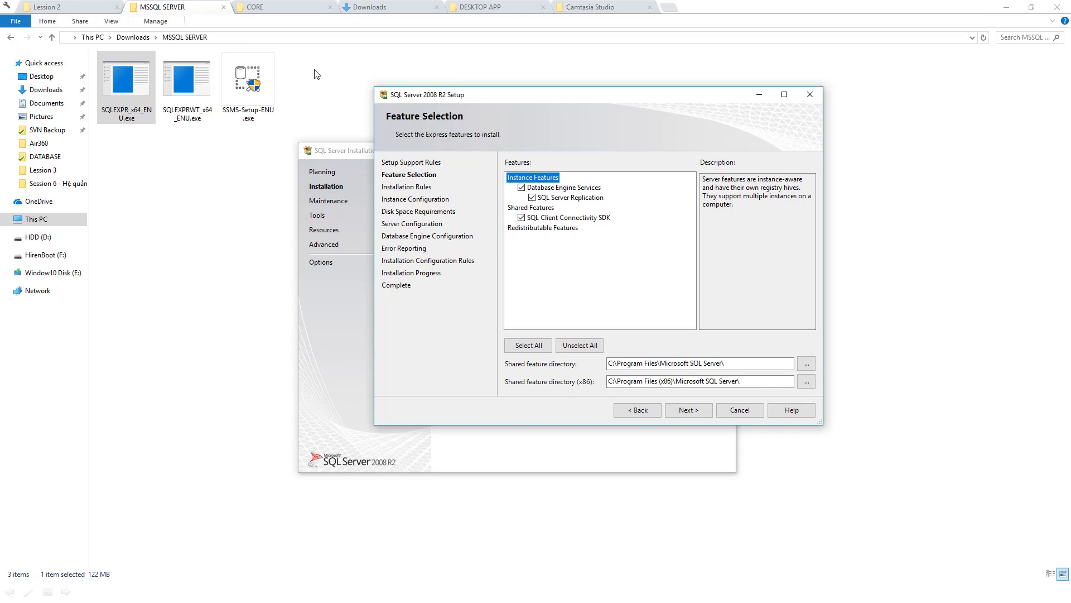
Change both shared feature directories, x64 and x86, from drive C to drive D
key("Tab")
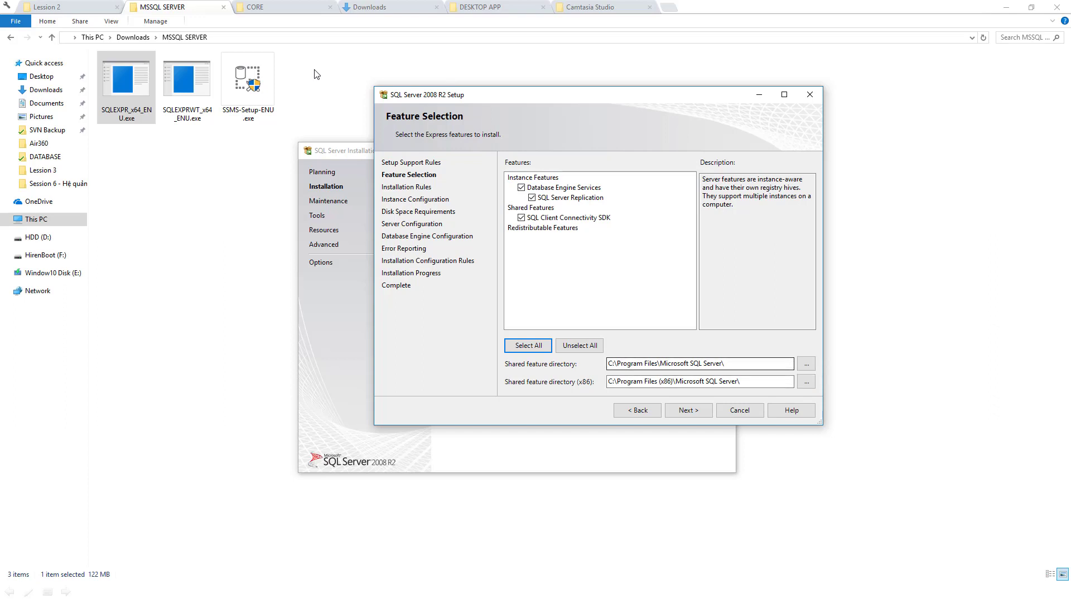
key("Tab")
key("Tab")
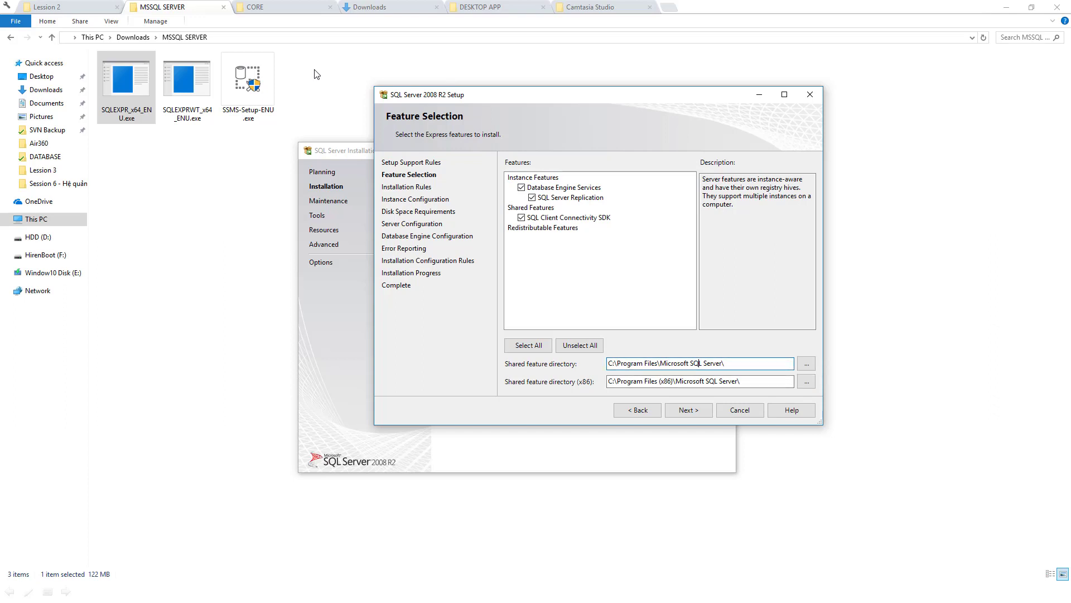
key("Delete")
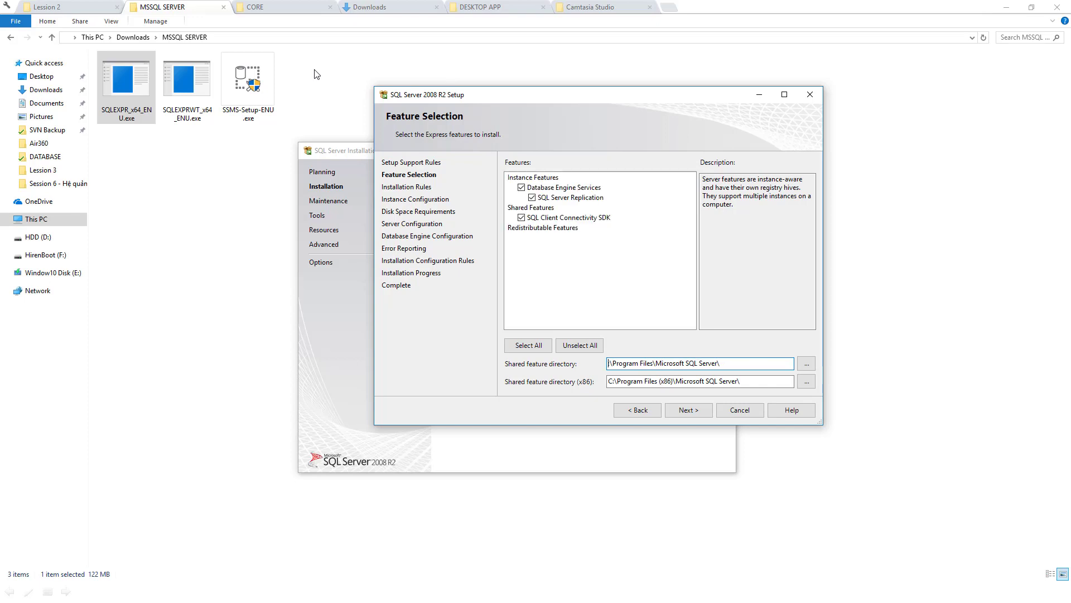
type("D")
key("Tab")
key("Tab")
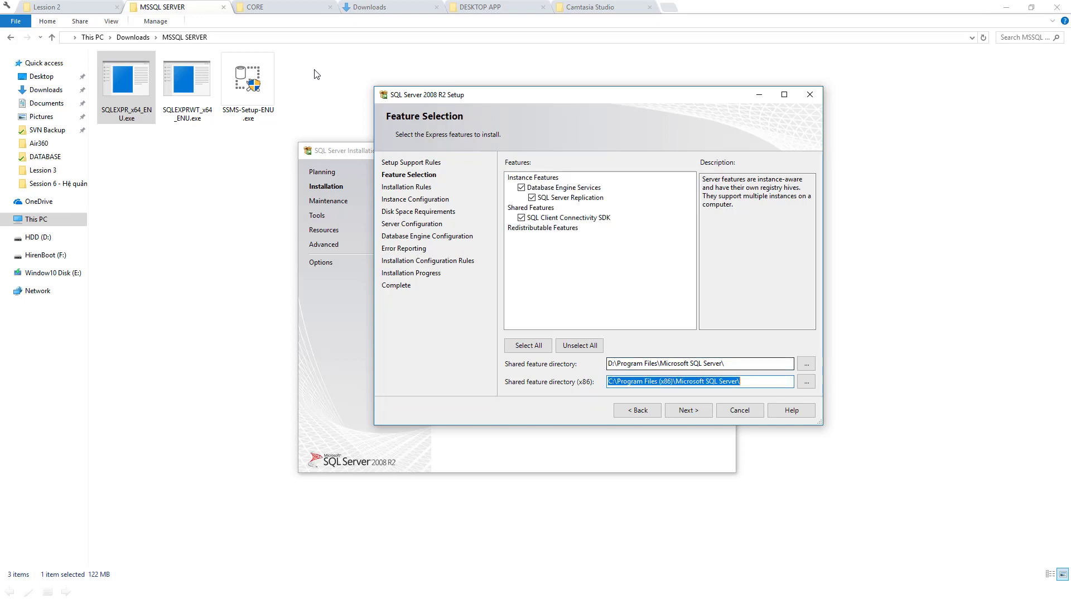
key("Home")
key("Delete")
type("D")
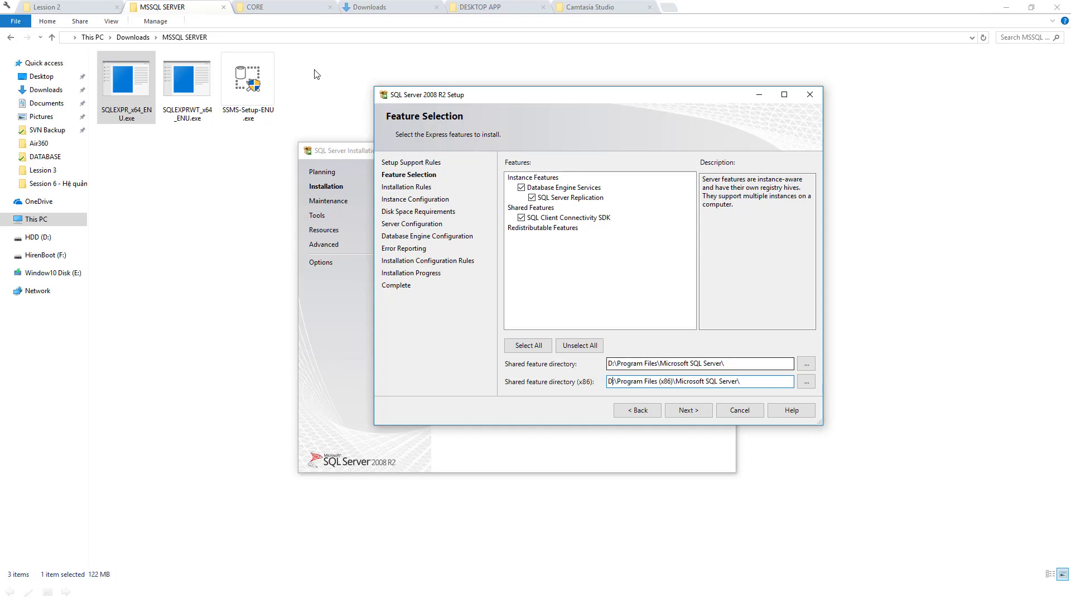
key("Return")
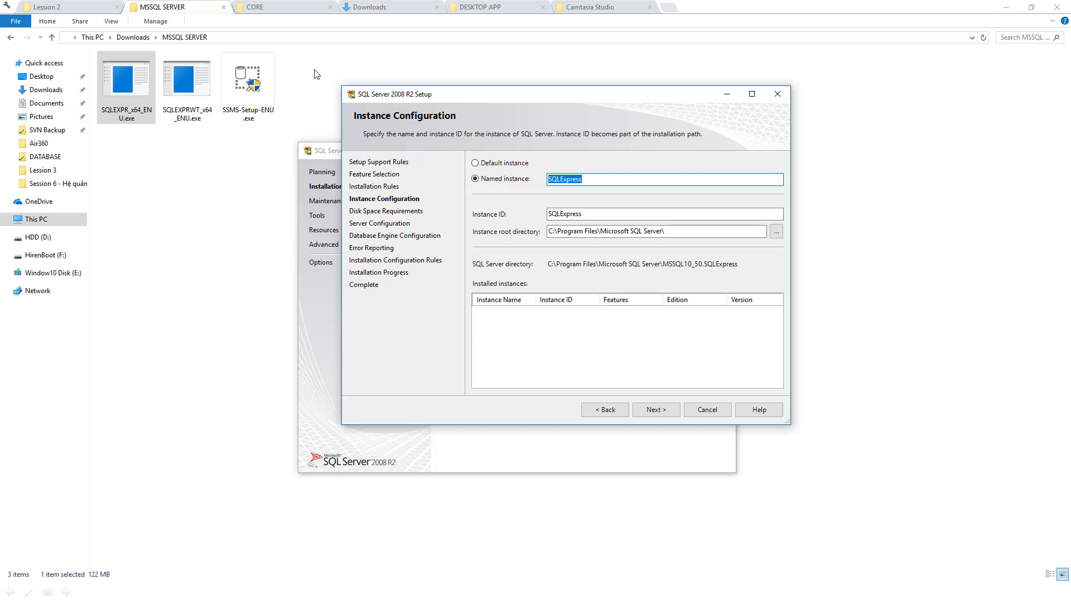
Rename the named instance to MSSQL_EXP_2008R2
key("End")
key("BackSpace")
key("BackSpace")
key("BackSpace")
key("BackSpace")
key("BackSpace")
key("BackSpace")
key("BackSpace")
key("Home")
type("MSSQLEPX")
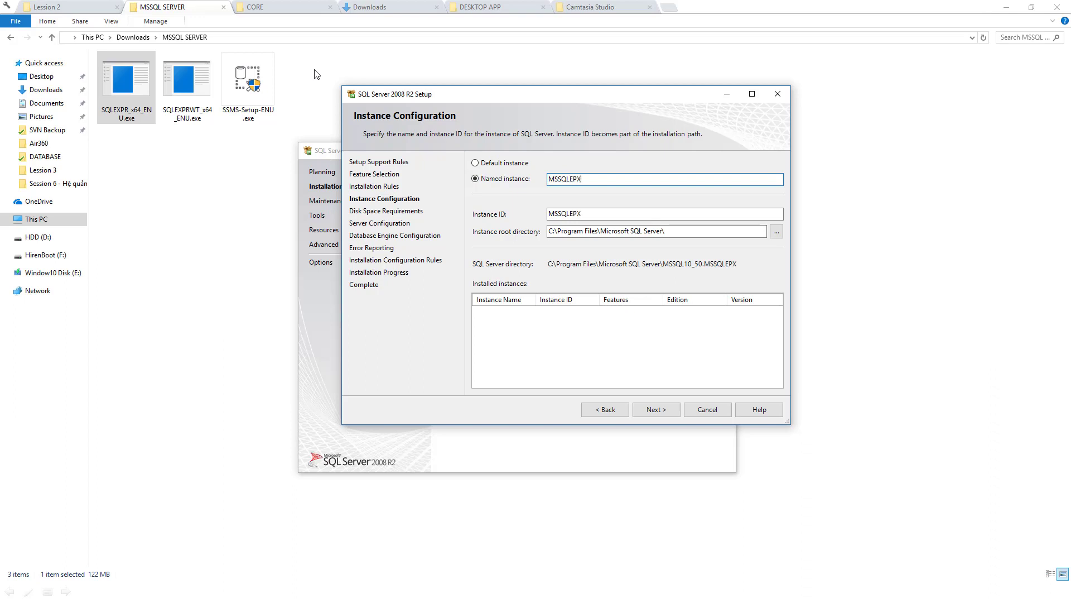
key("BackSpace")
key("BackSpace")
type("XP__2008R2")
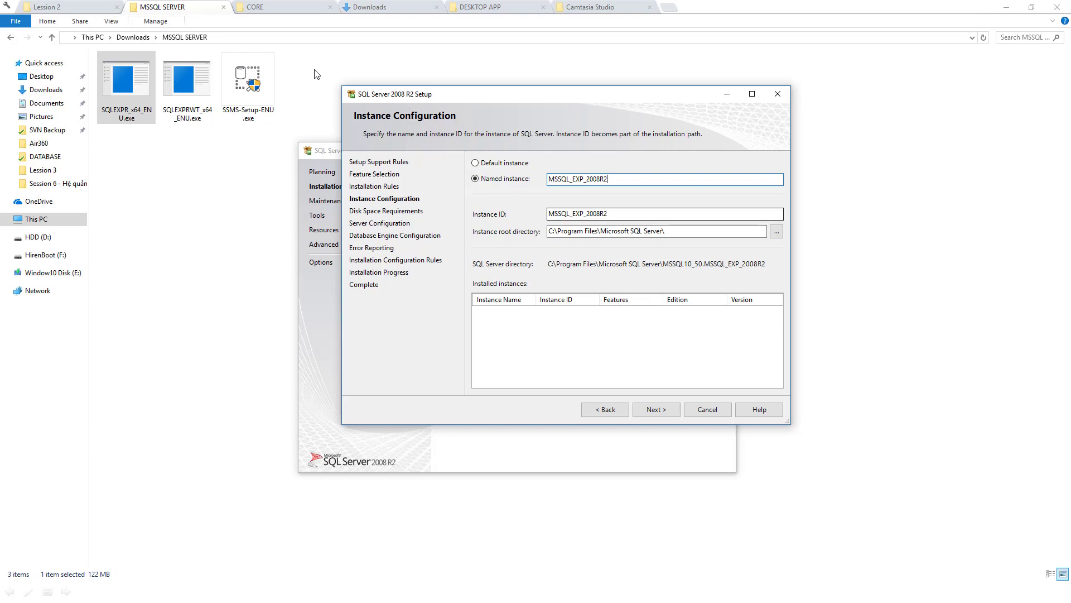
key("shift+Left")
key("shift+Left")
key("shift+Left")
key("shift+Left")
key("shift+Left")
key("shift+Left")
key("shift+Left")
key("shift+Left")
key("shift+Left")
key("shift+Left")
key("shift+Left")
key("shift+Left")
key("shift+Left")
key("shift+Left")
key("shift+Left")
key("shift+Left")
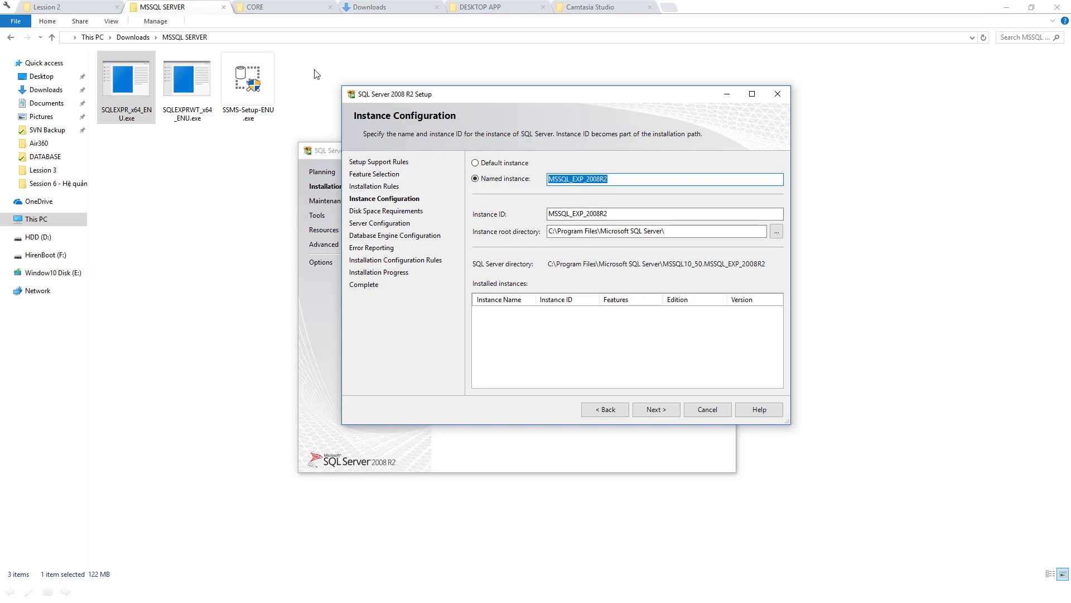
key("Right")
Move the instance root directory to D:\Program Files\Microsoft SQL Server\ and continue
key("Tab")
key("Tab")
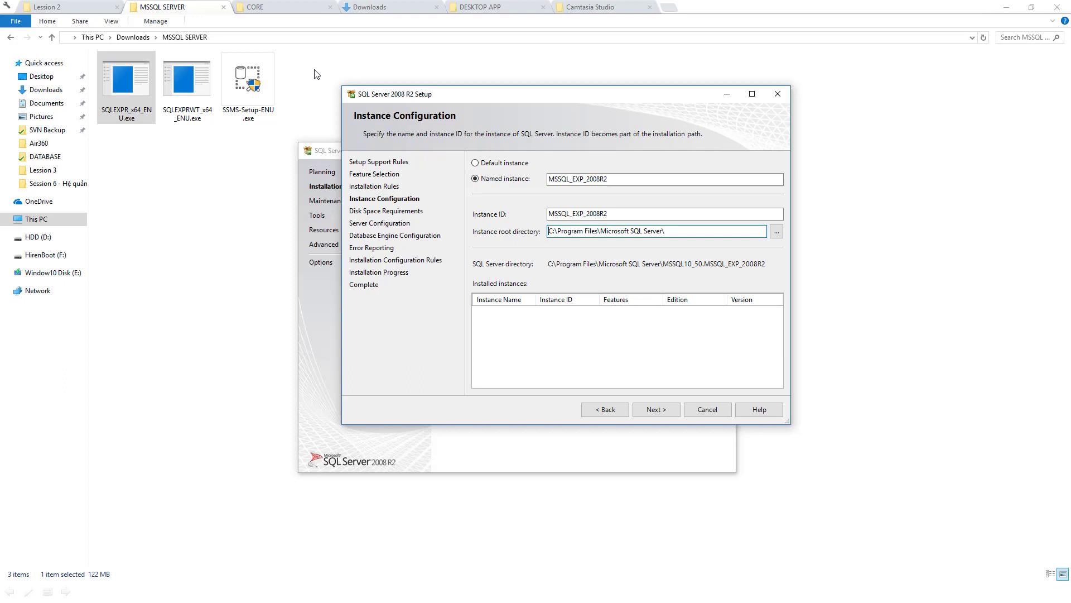
key("Delete")
type("D")
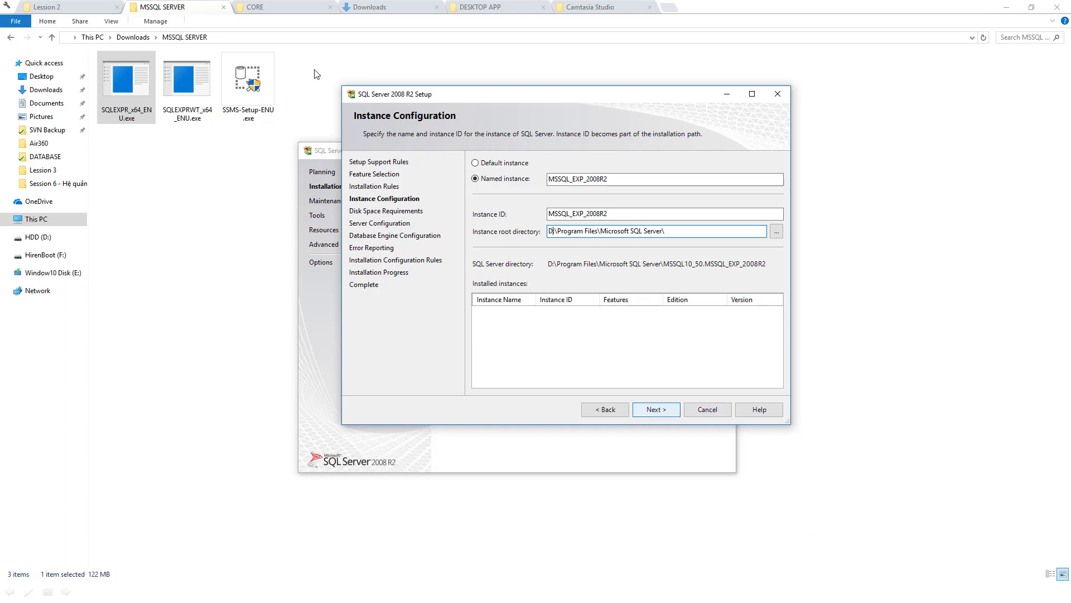
key("Return")
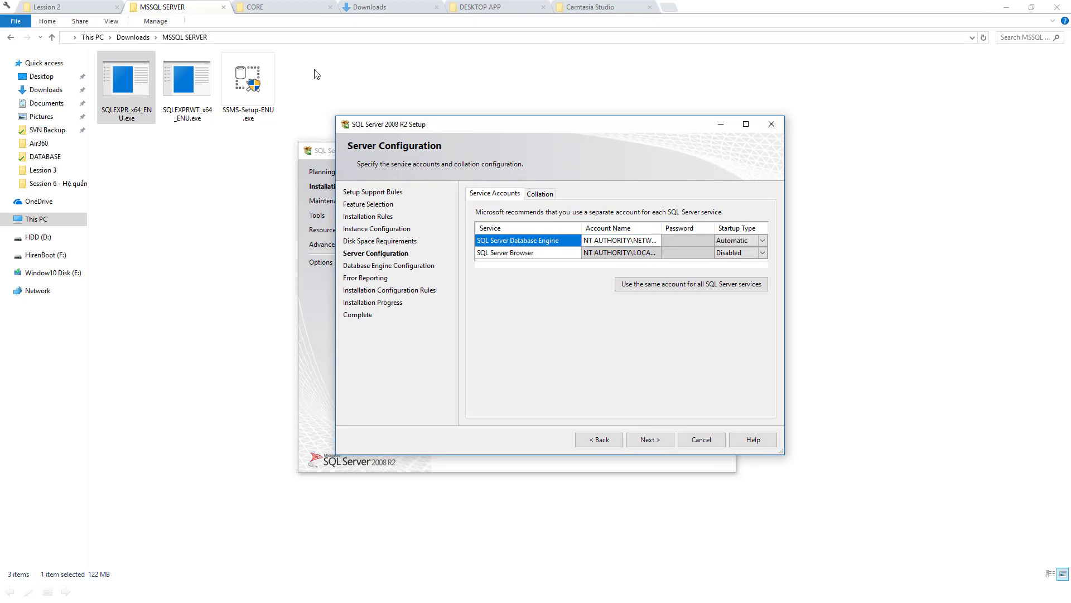
Review the Database Engine account options and keep NETWORK SERVICE before continuing
key("Tab")
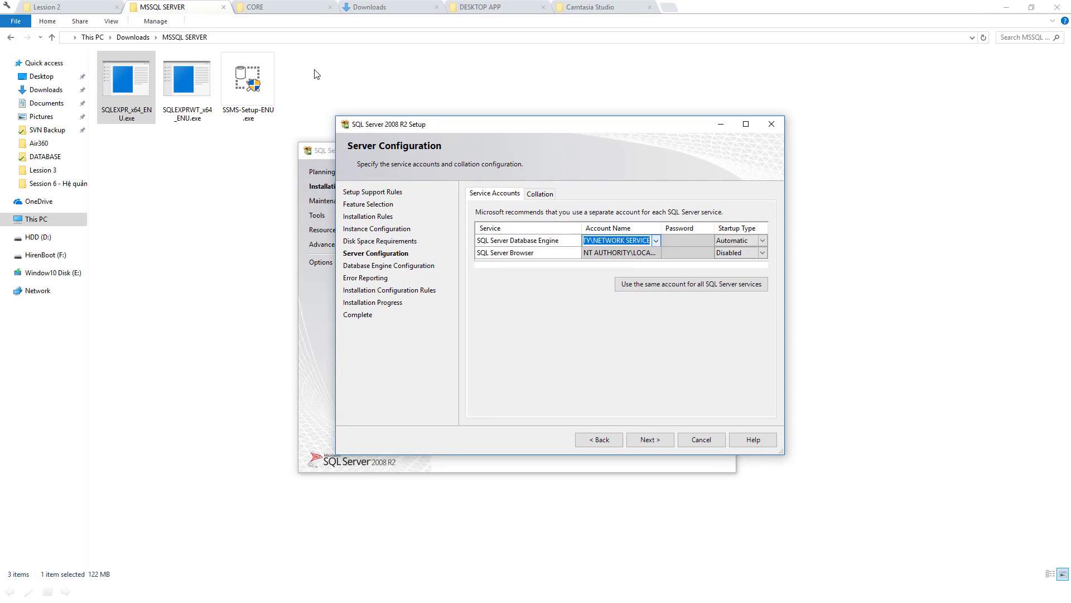
key("alt+Down")
key("Down")
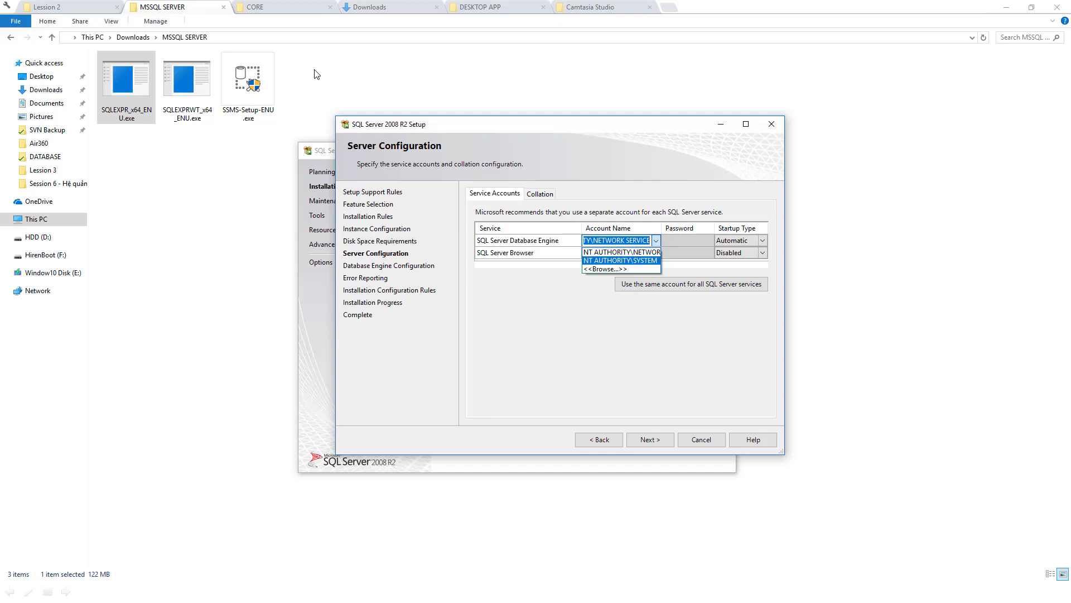
key("Up")
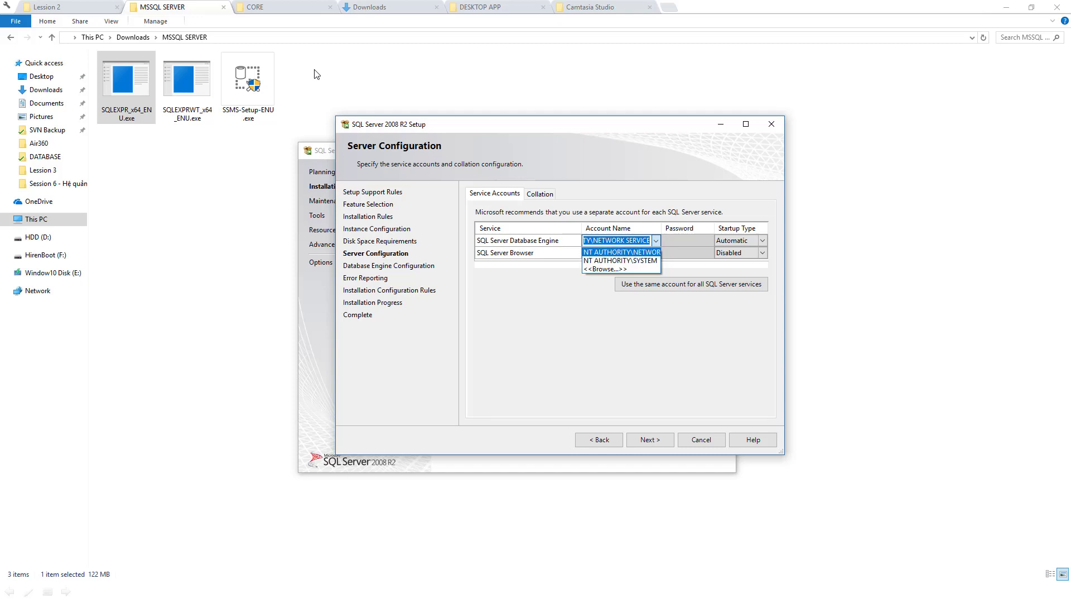
key("Down")
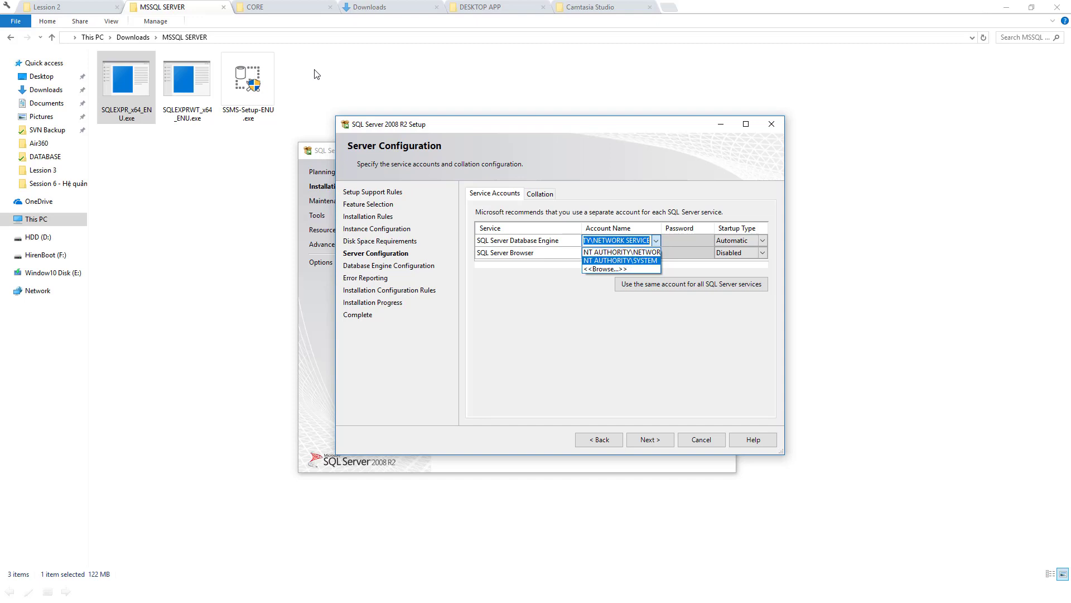
key("Escape")
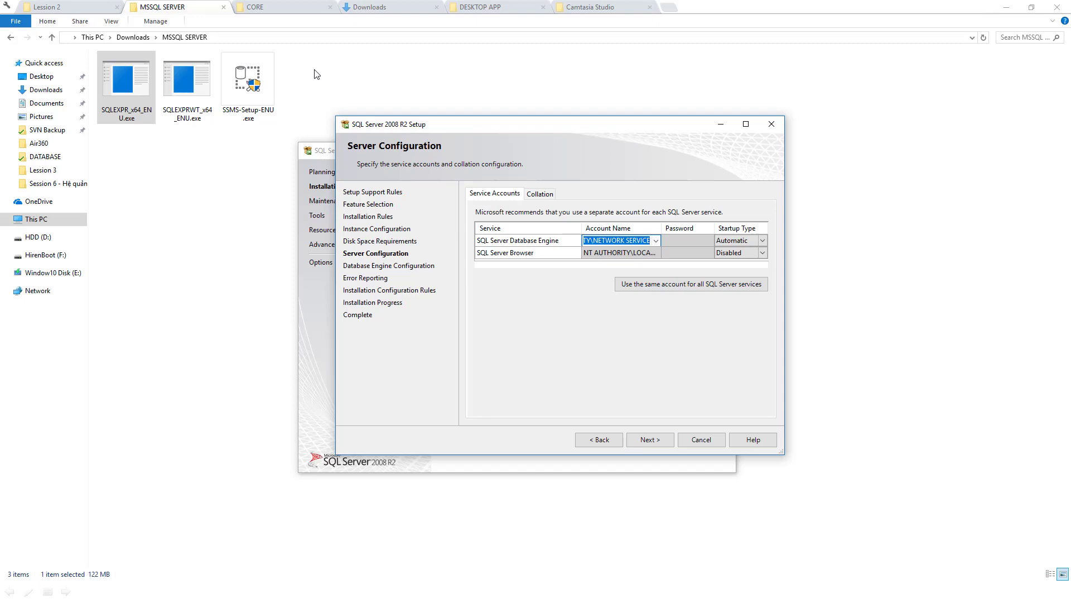
key("Return")
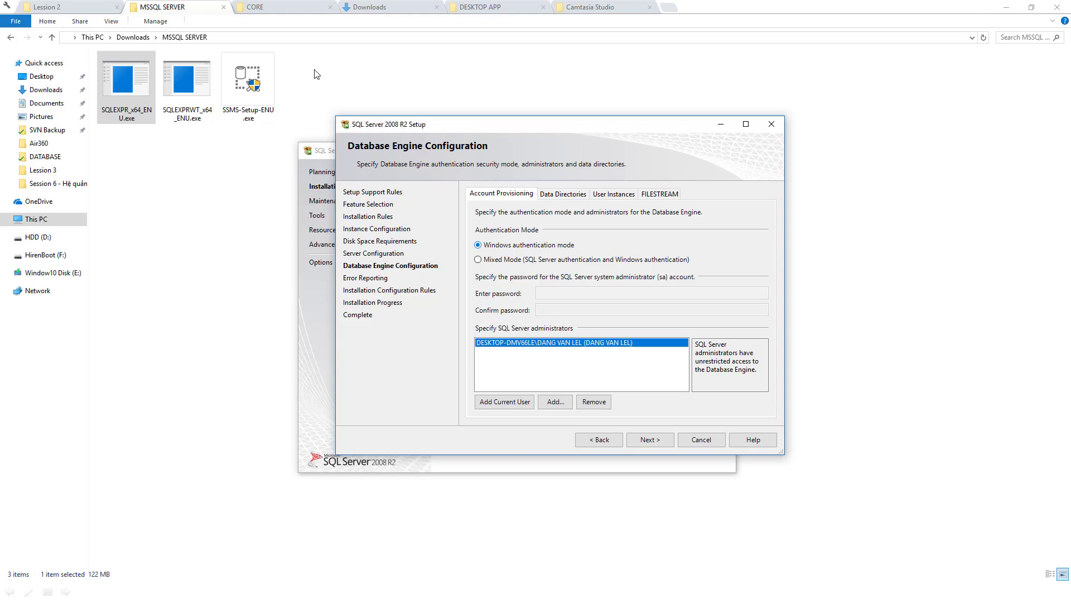
Switch to Mixed Mode authentication, enter and confirm the sa password, then continue
key("Down")
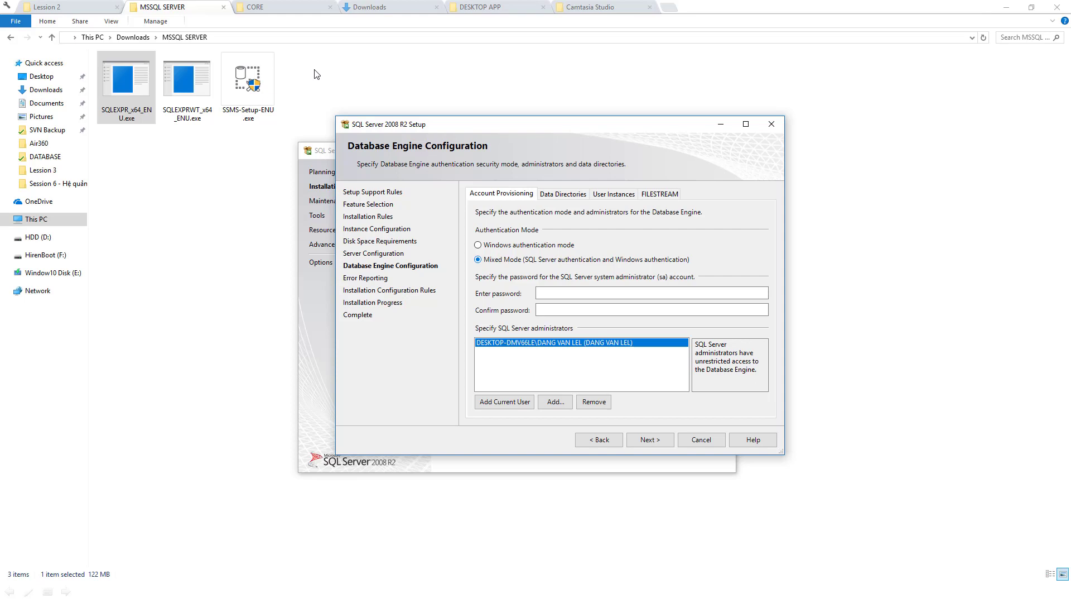
key("Tab")
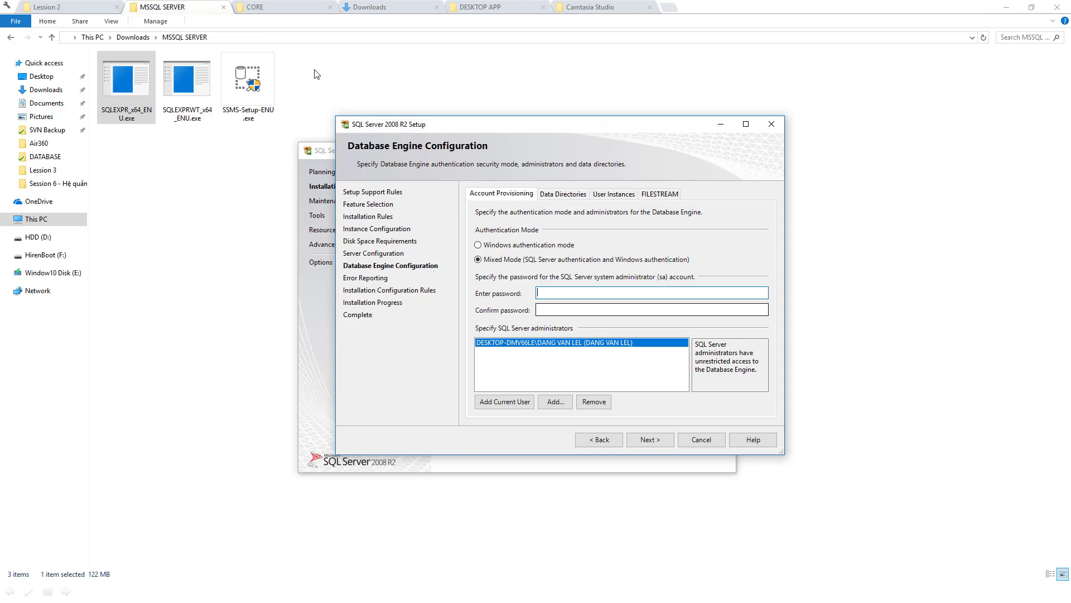
type("123456123456")
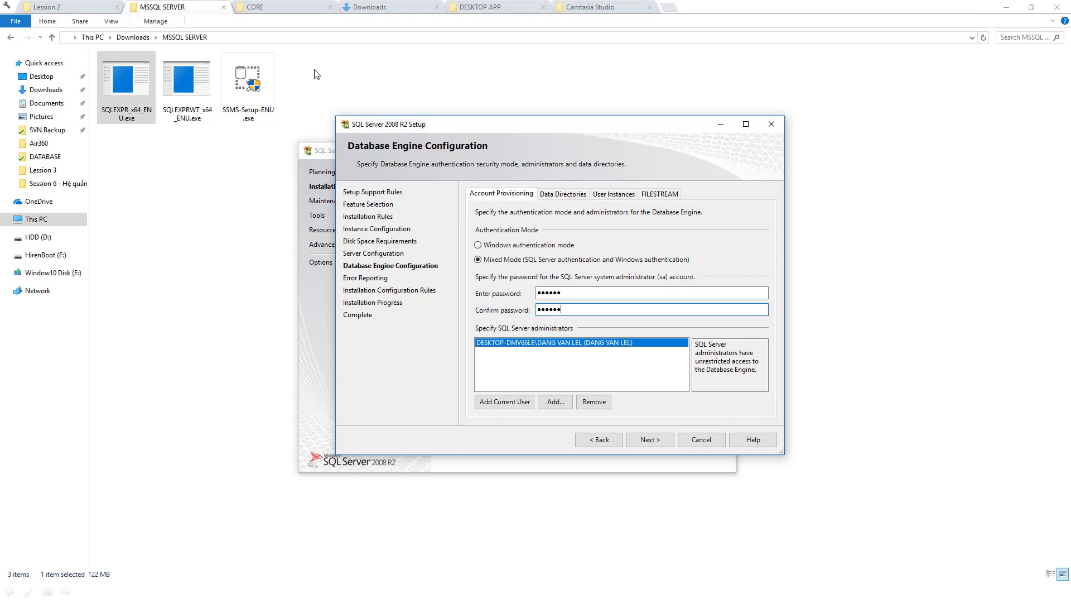
key("Tab")
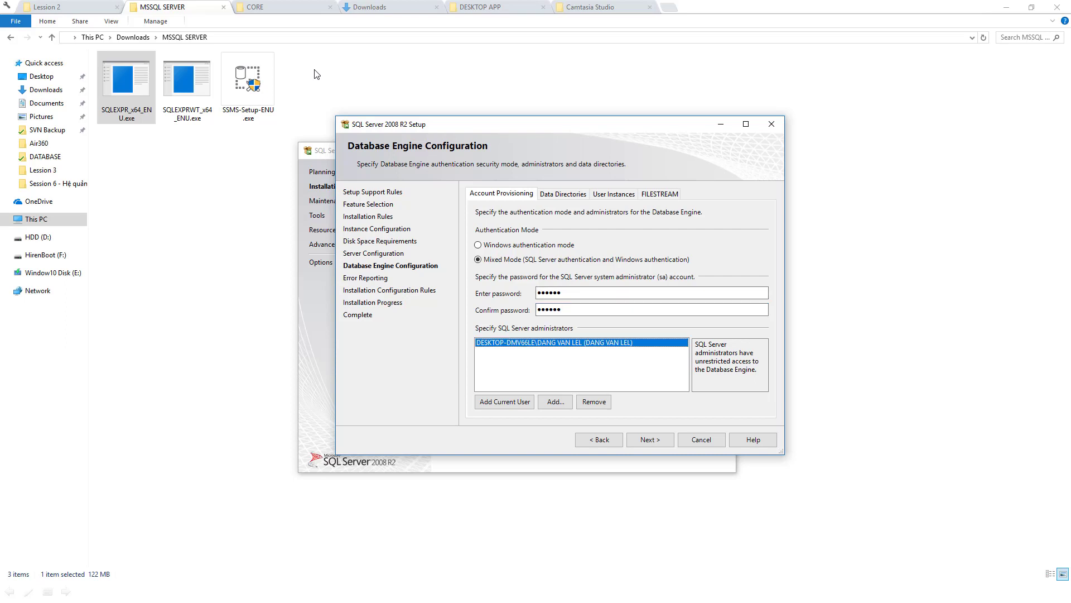
key("Tab")
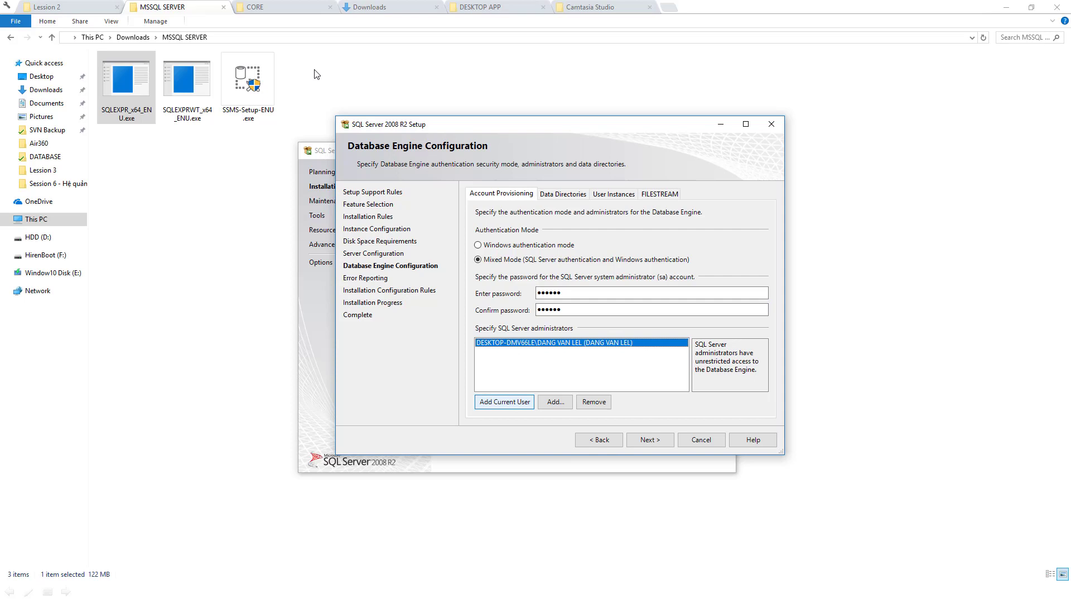
key("Tab")
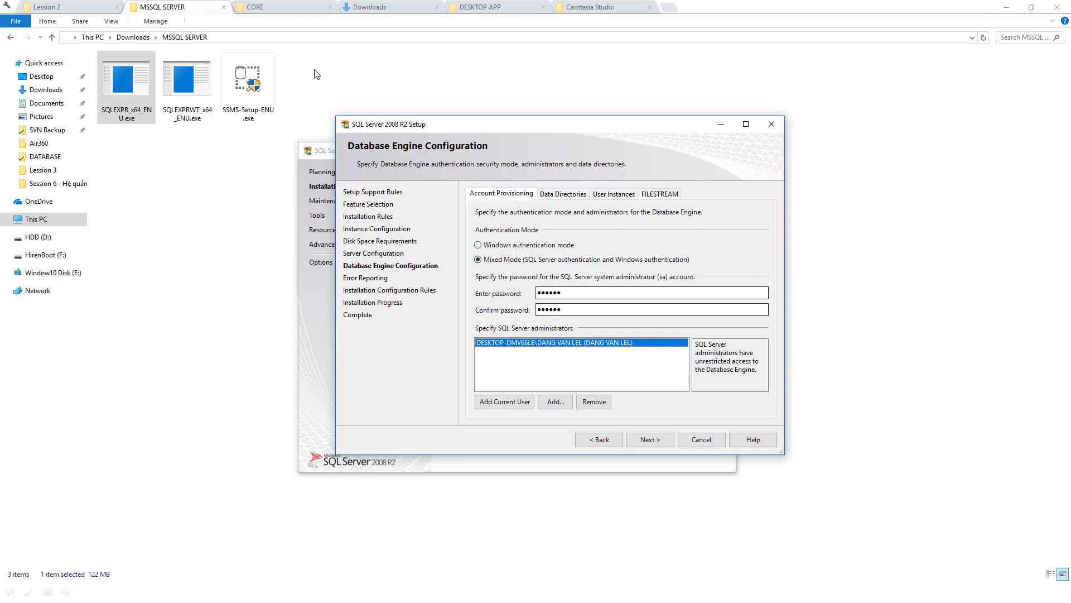
key("Tab")
key("Return")
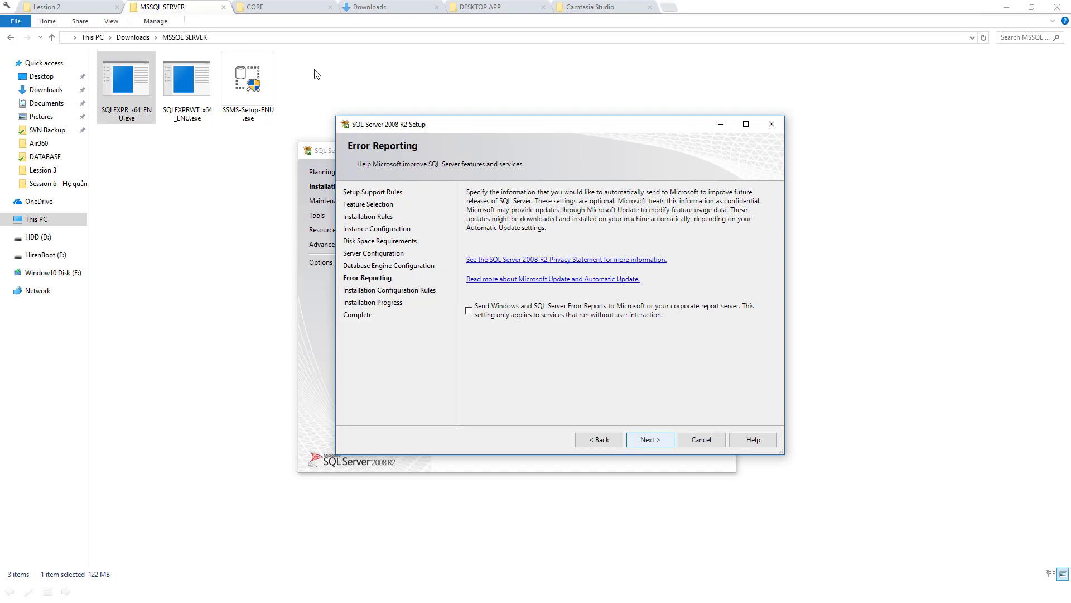
Continue past Error Reporting and let the installation run to the Complete page
key("Return")
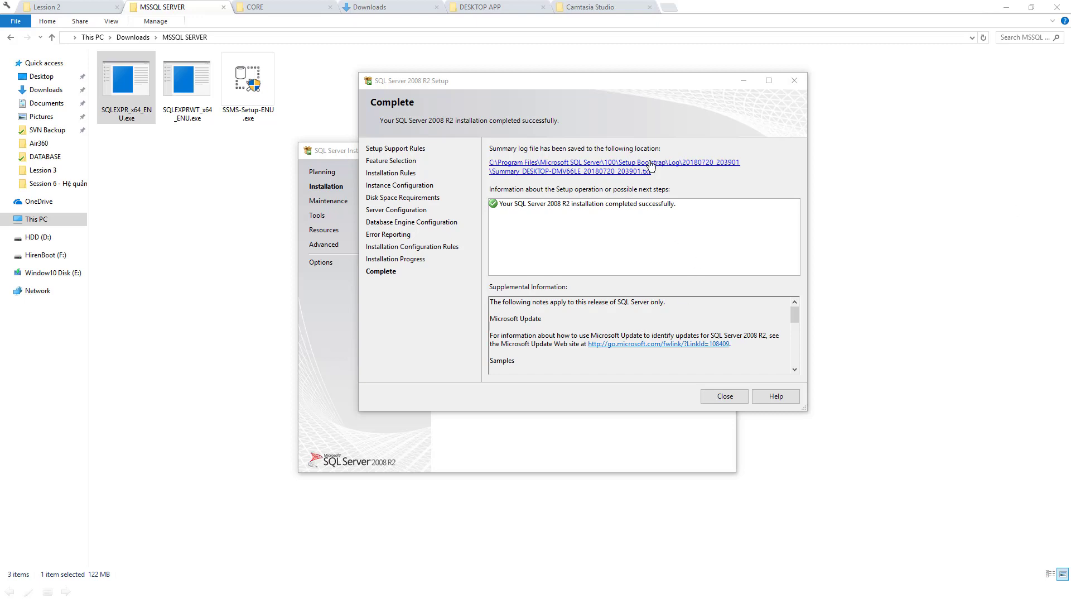
Close the finished setup wizard and the SQL Server Installation Center window
left_click_drag(612, 85, 609, 86)
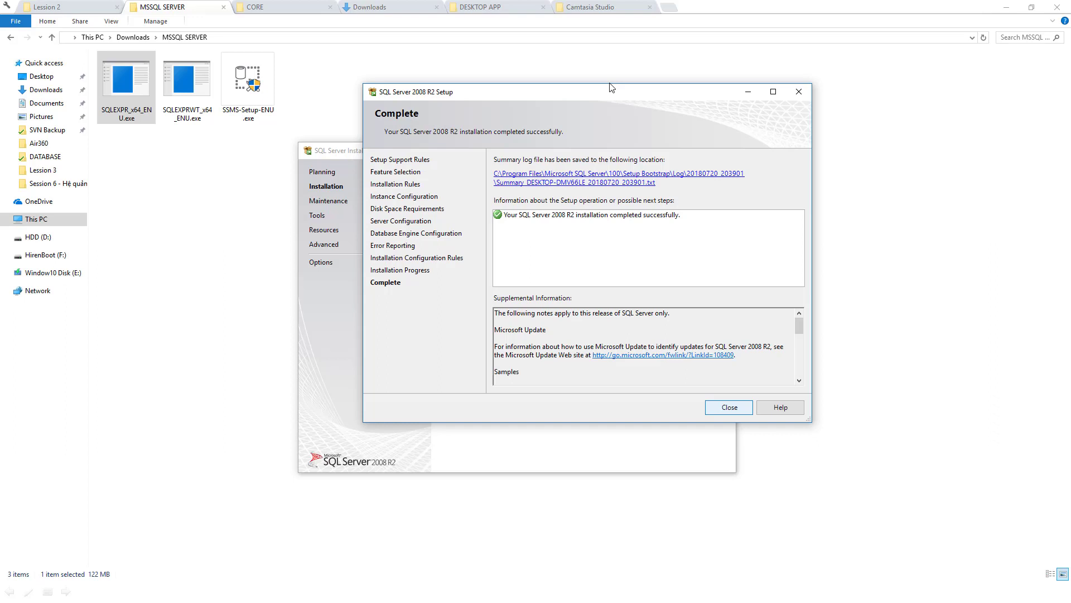
left_click(731, 408)
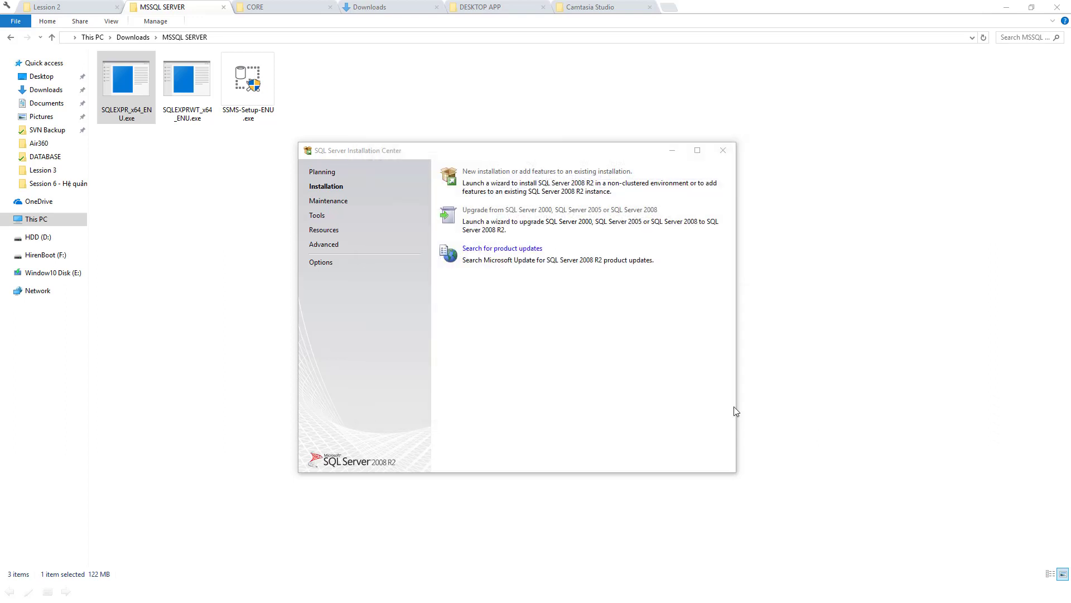
left_click(723, 151)
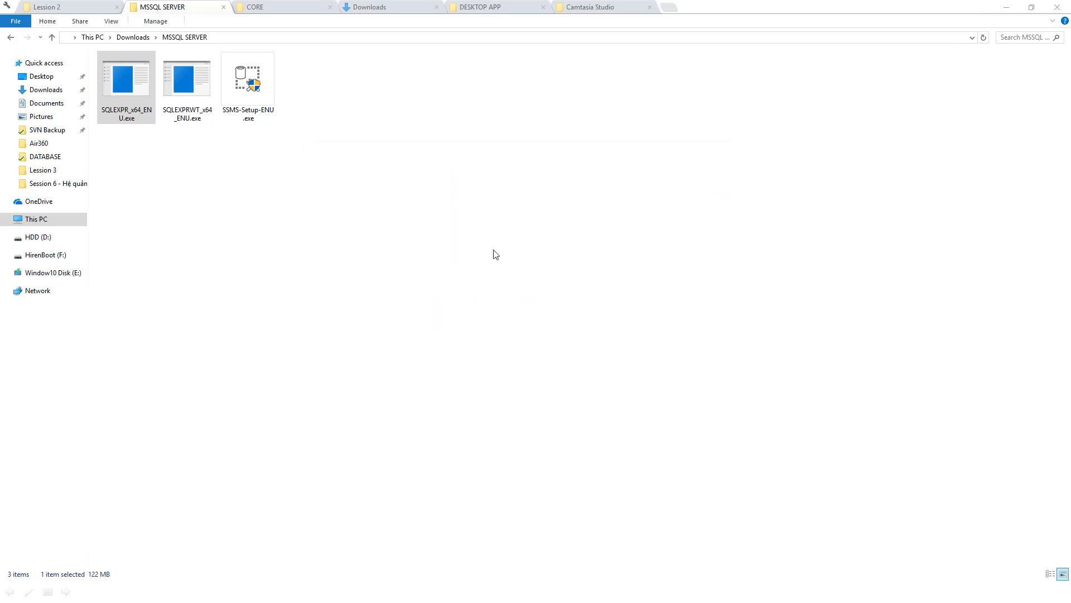
Refresh the MSSQL SERVER folder twice, then launch the SSMS-Setup-ENU.exe installer
right_click(732, 248)
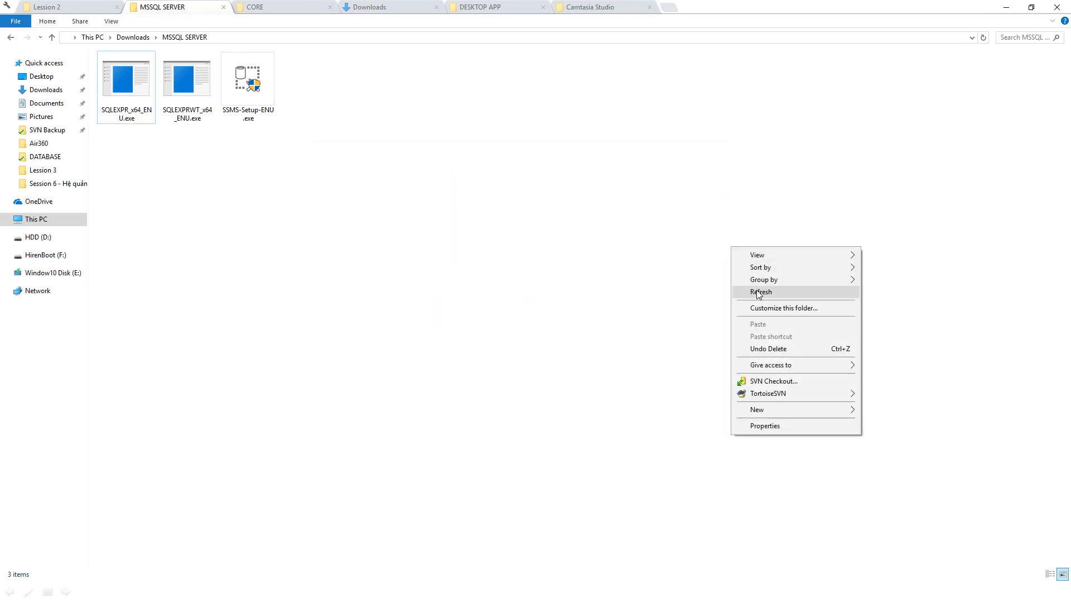
left_click(748, 289)
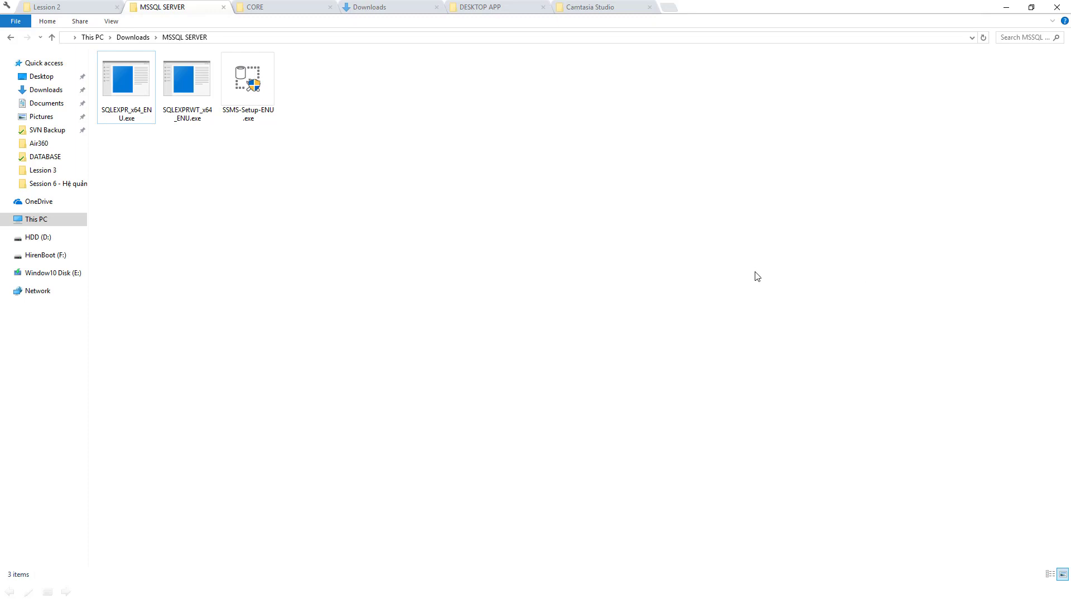
right_click(460, 183)
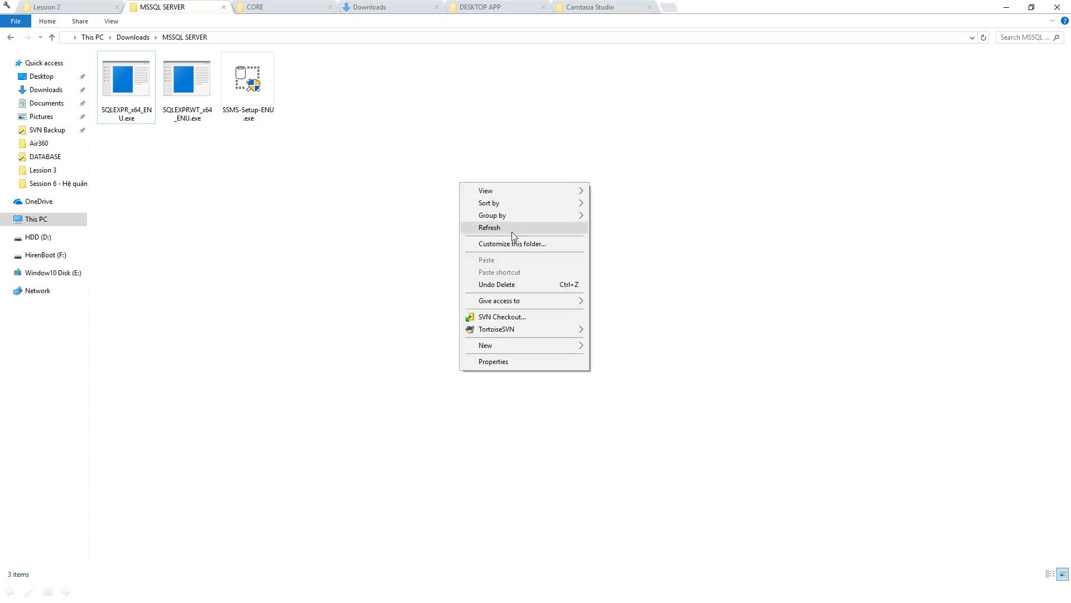
left_click(512, 233)
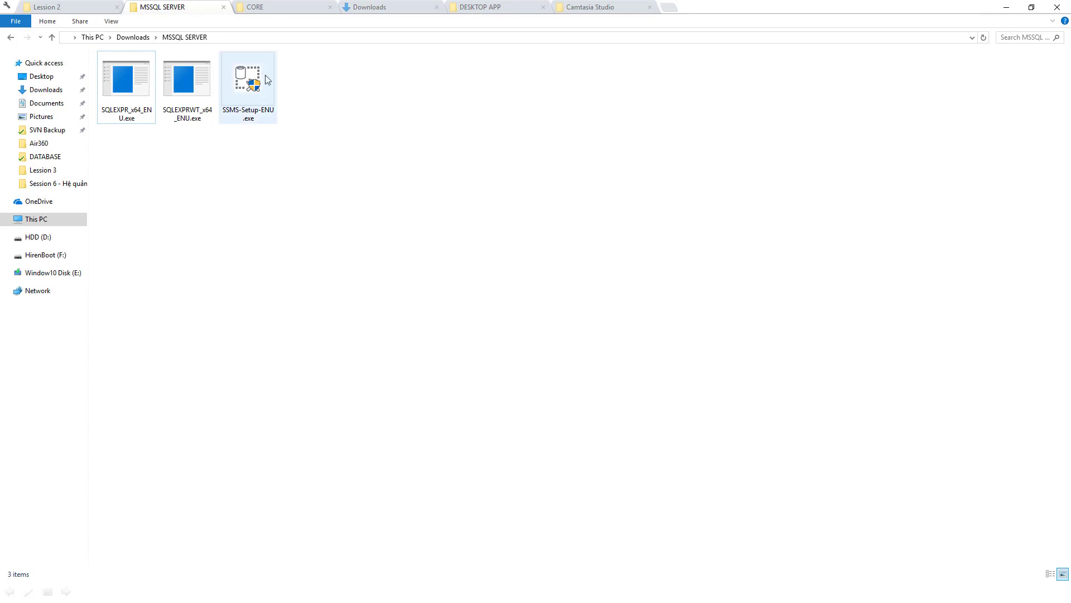
mouse_move(253, 72)
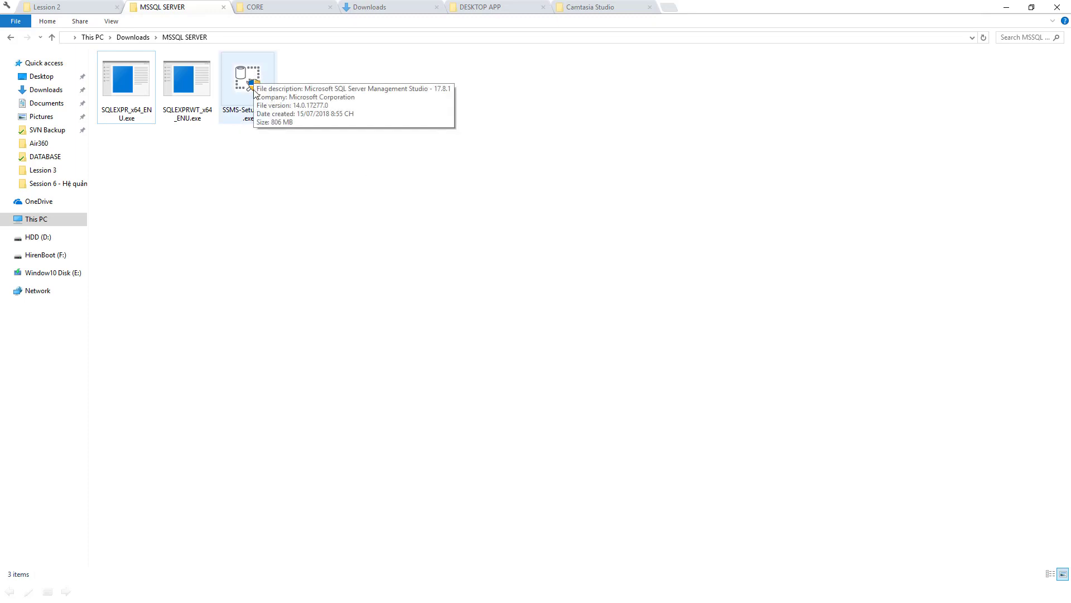
double_click(257, 89)
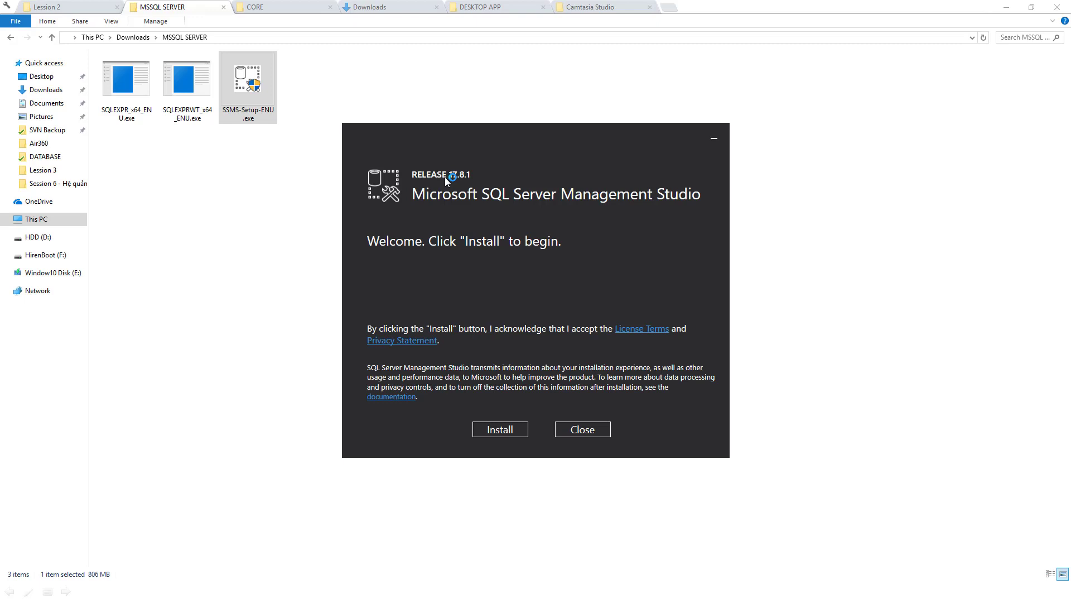
Start installing Management Studio 17.8.1 from the setup welcome screen
left_click(502, 429)
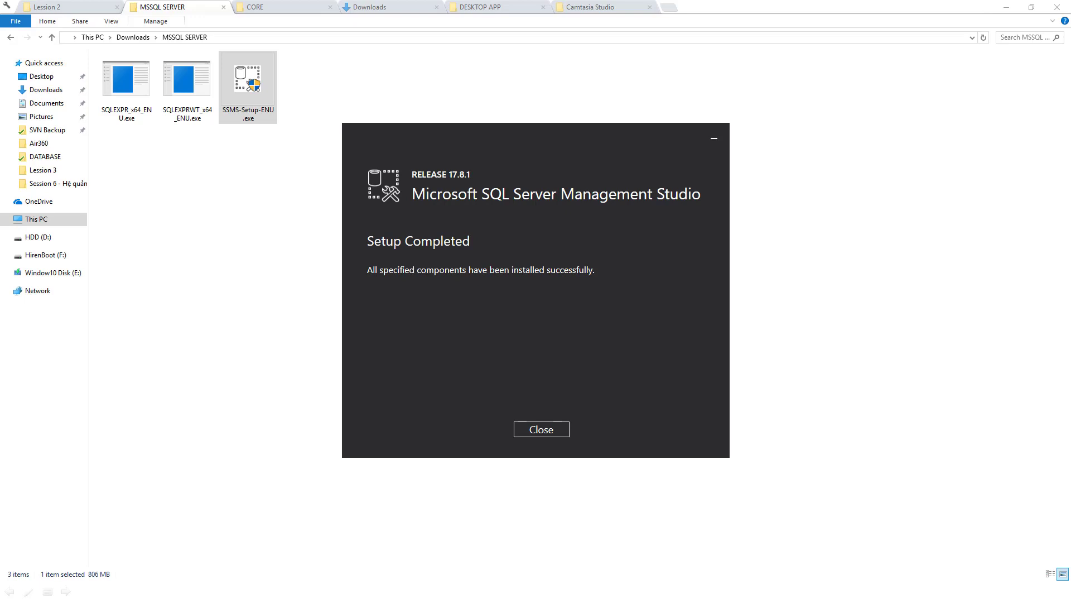
Dismiss the finished setup message and refresh the MSSQL SERVER folder
left_click(544, 428)
right_click(624, 174)
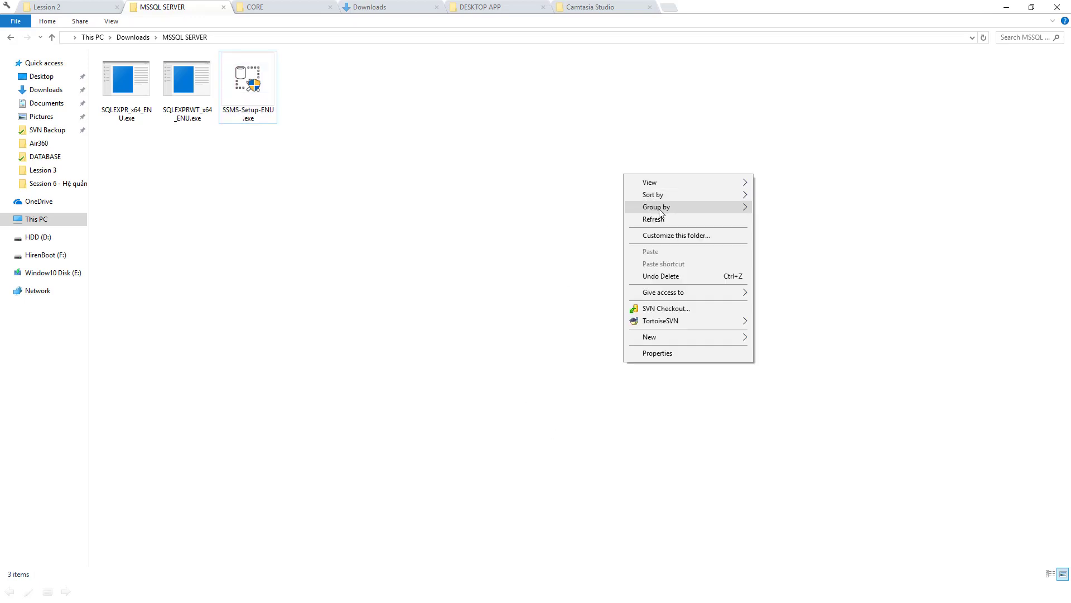
left_click(664, 219)
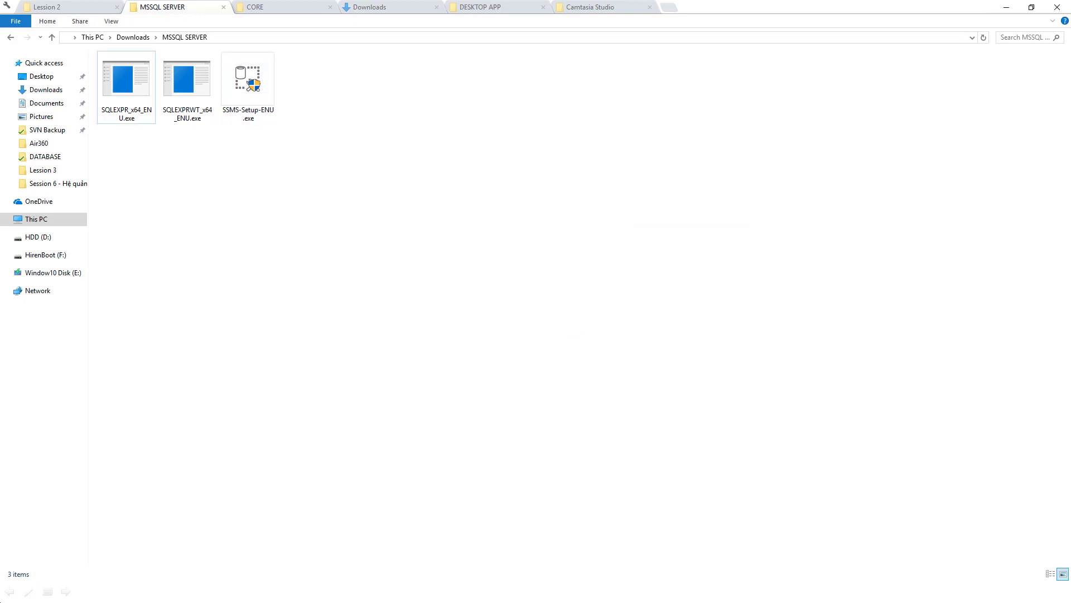
In the Start menu, browse the SQL Server folders and expand Microsoft SQL Server Tools 17
key("super")
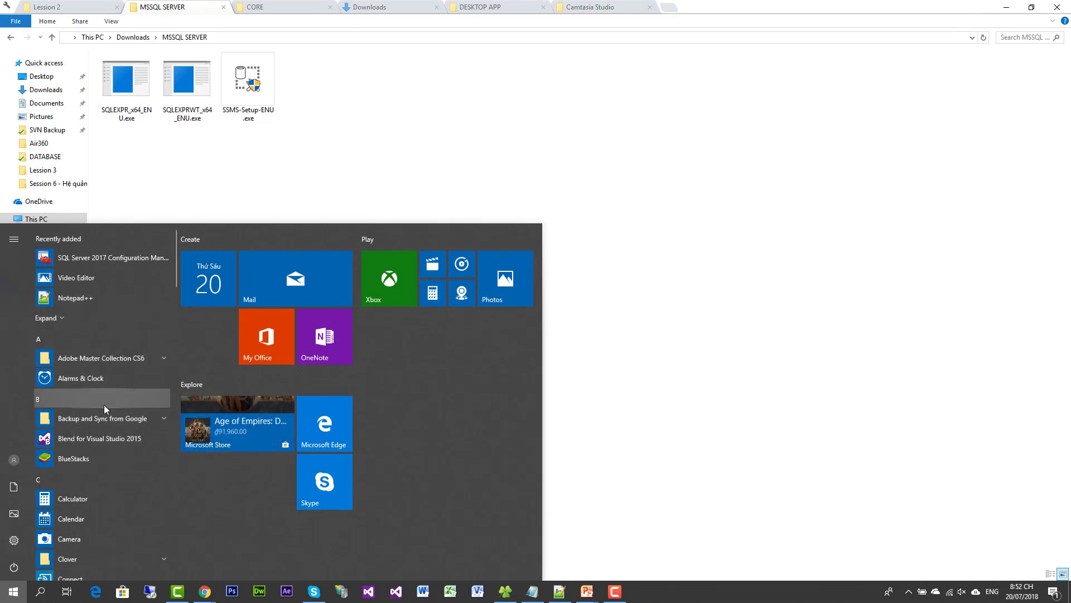
scroll(129, 374, "down", 1)
scroll(129, 375, "up", 1)
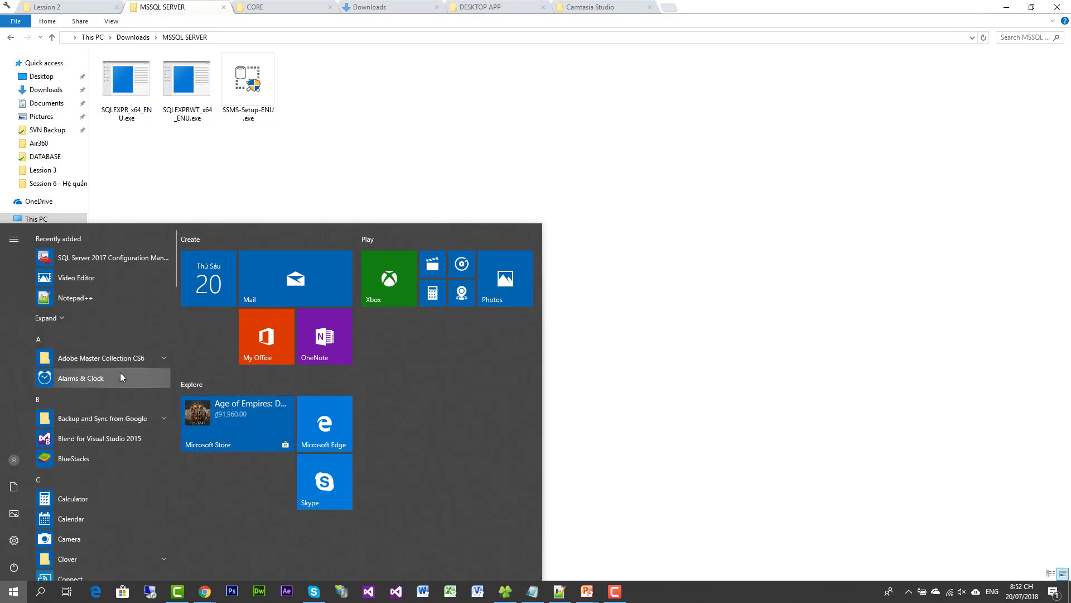
scroll(119, 344, "down", 15)
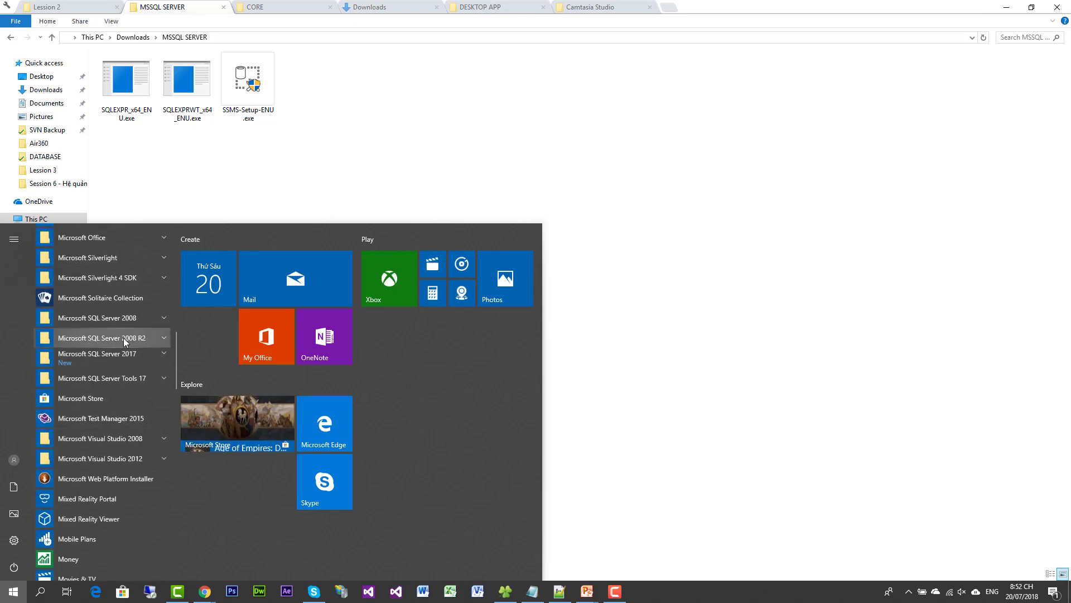
left_click(123, 337)
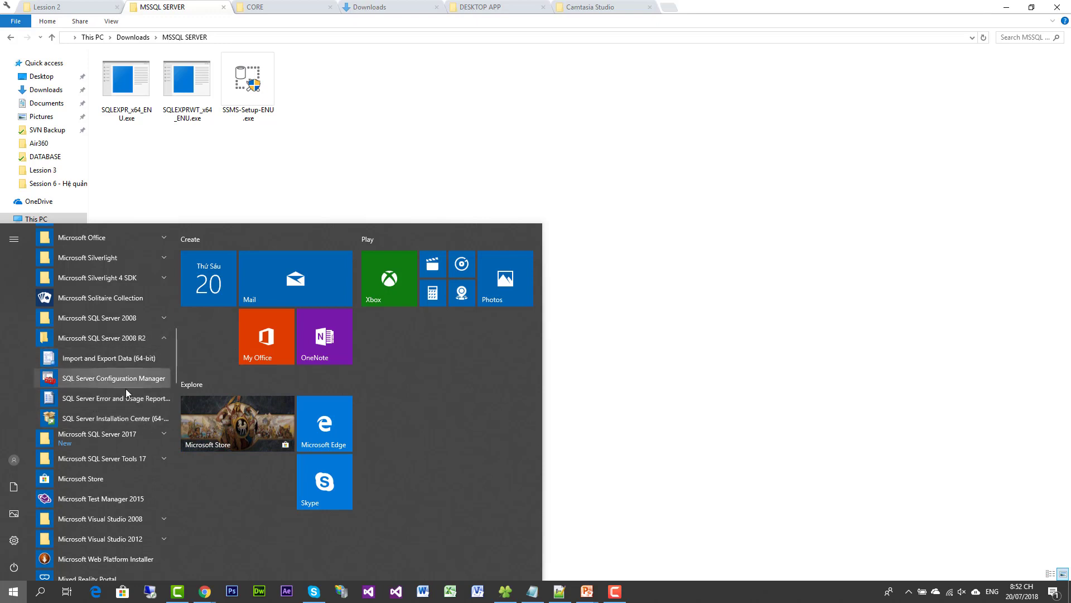
left_click(105, 339)
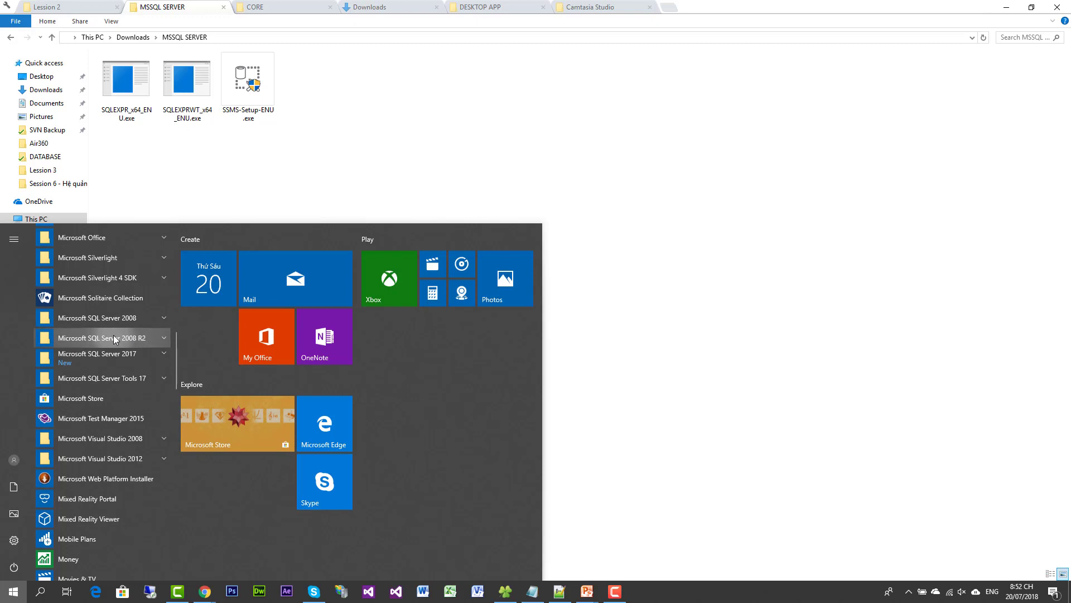
left_click(115, 359)
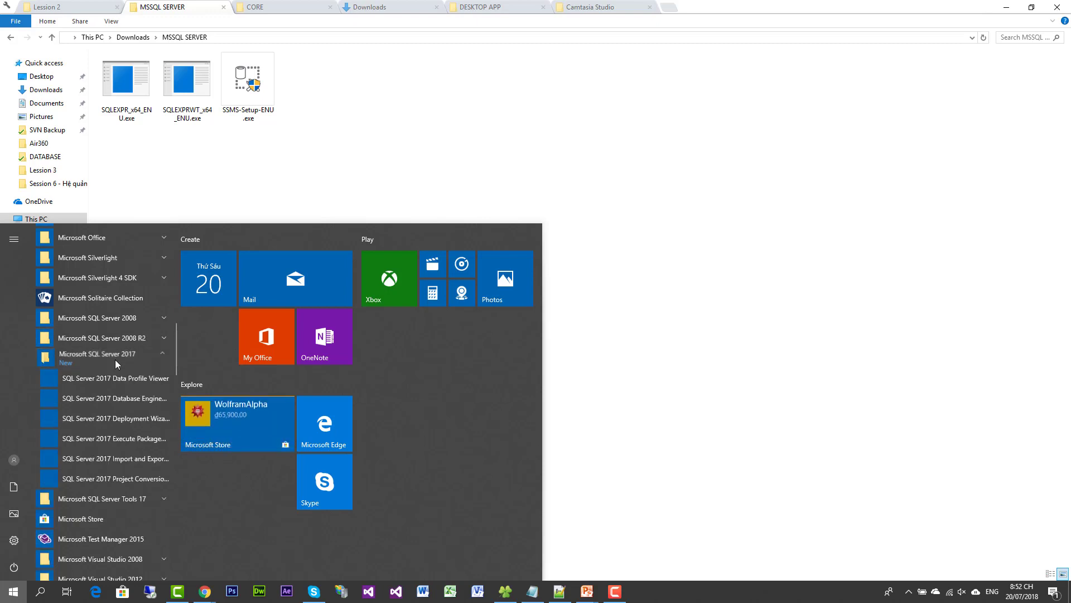
scroll(116, 420, "down", 1)
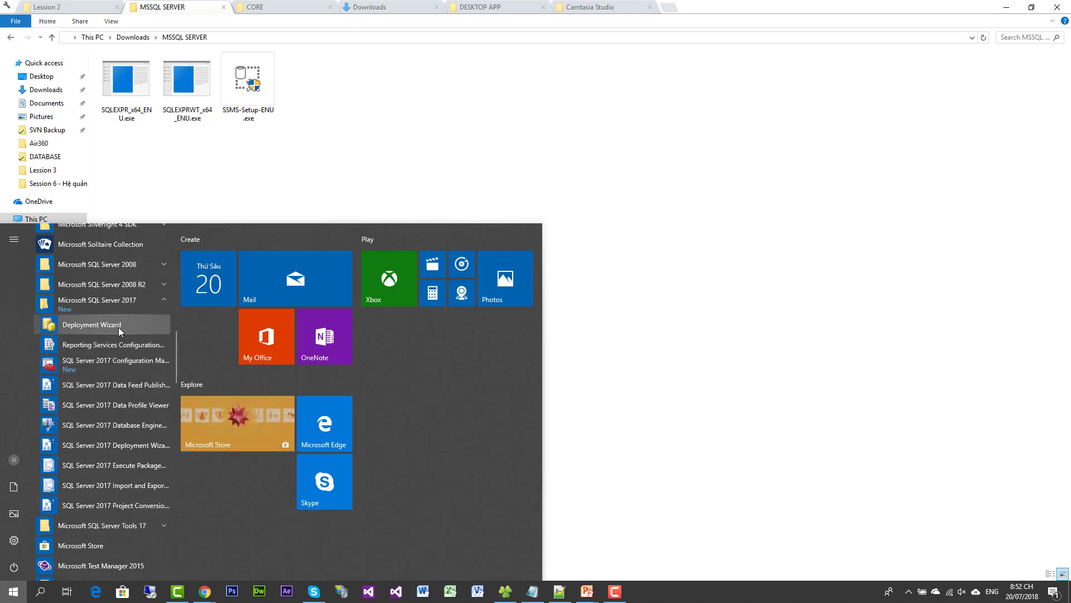
left_click(128, 305)
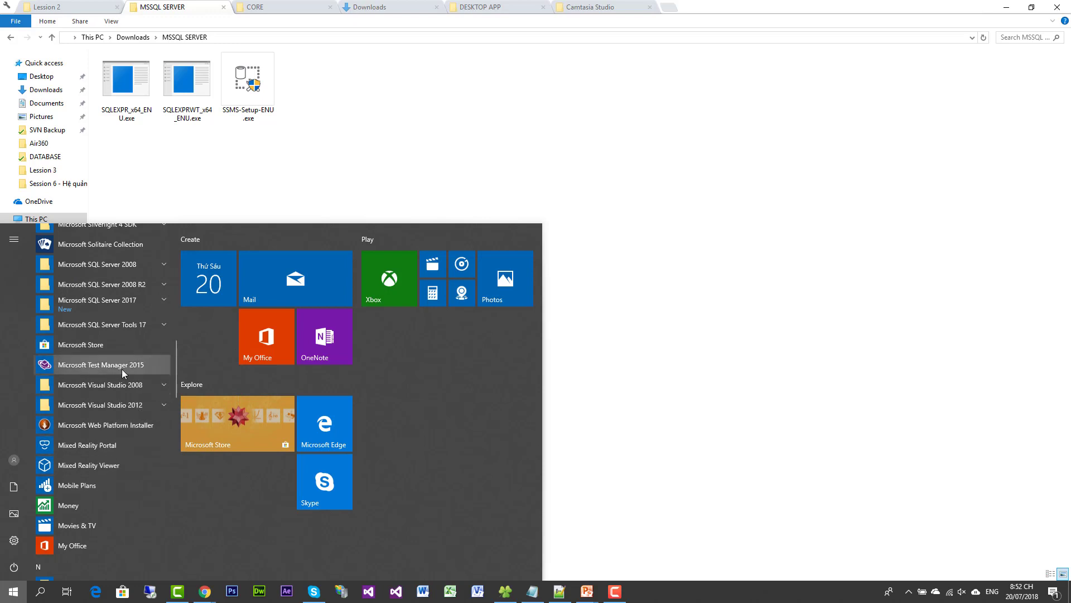
left_click(126, 328)
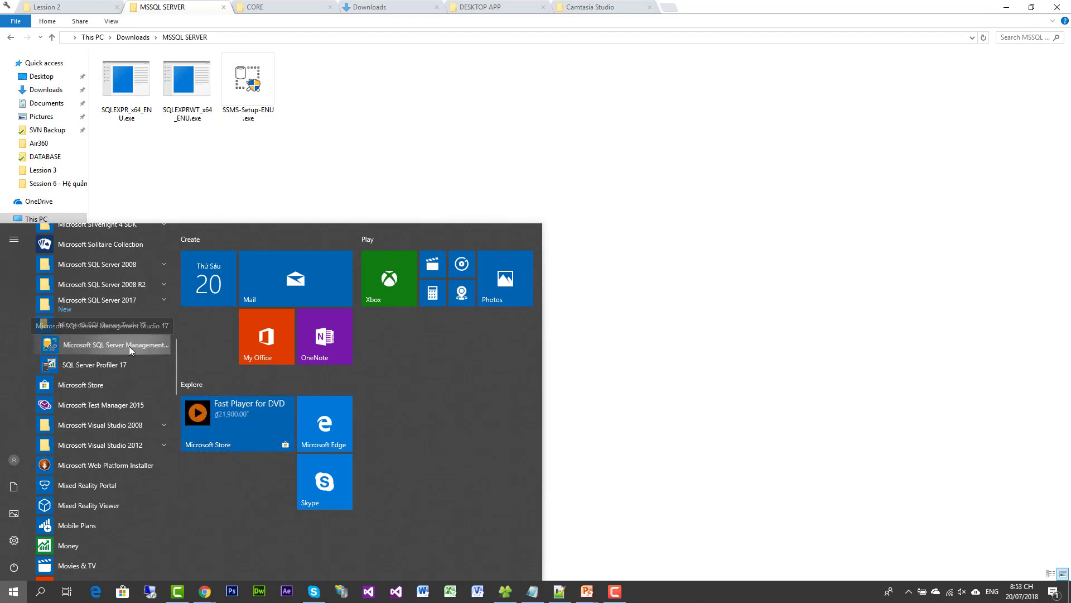
Pin the Management Studio 17 Start menu shortcut to the taskbar
right_click(129, 346)
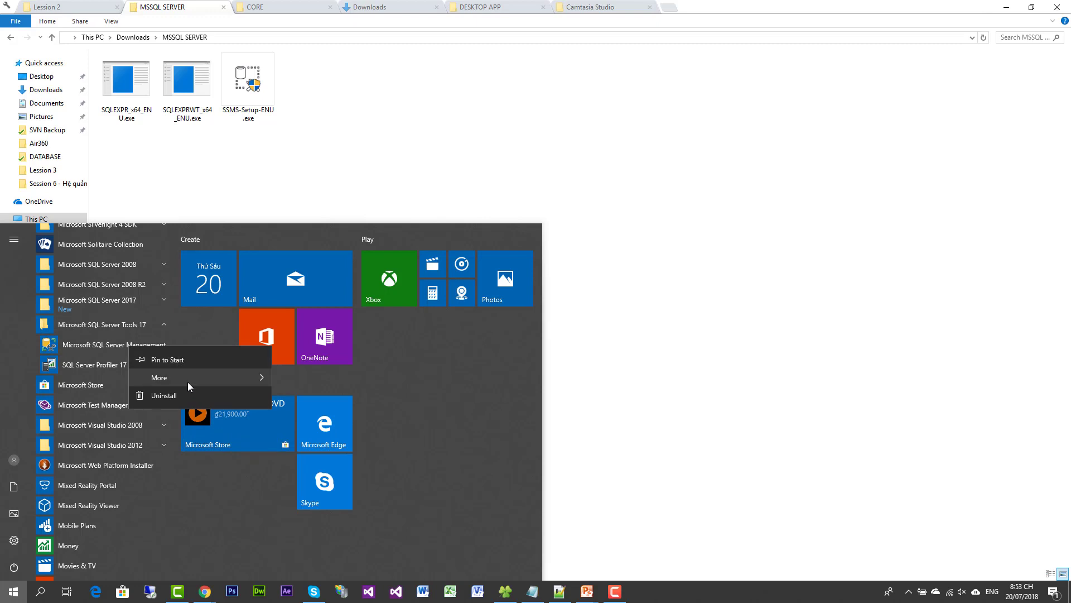
mouse_move(201, 384)
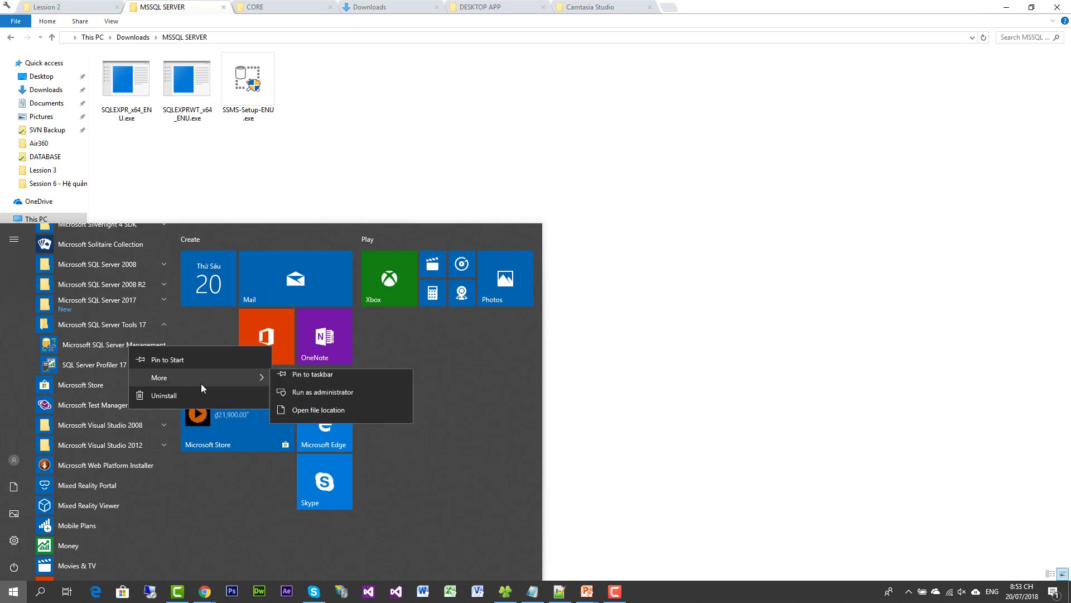
left_click(315, 382)
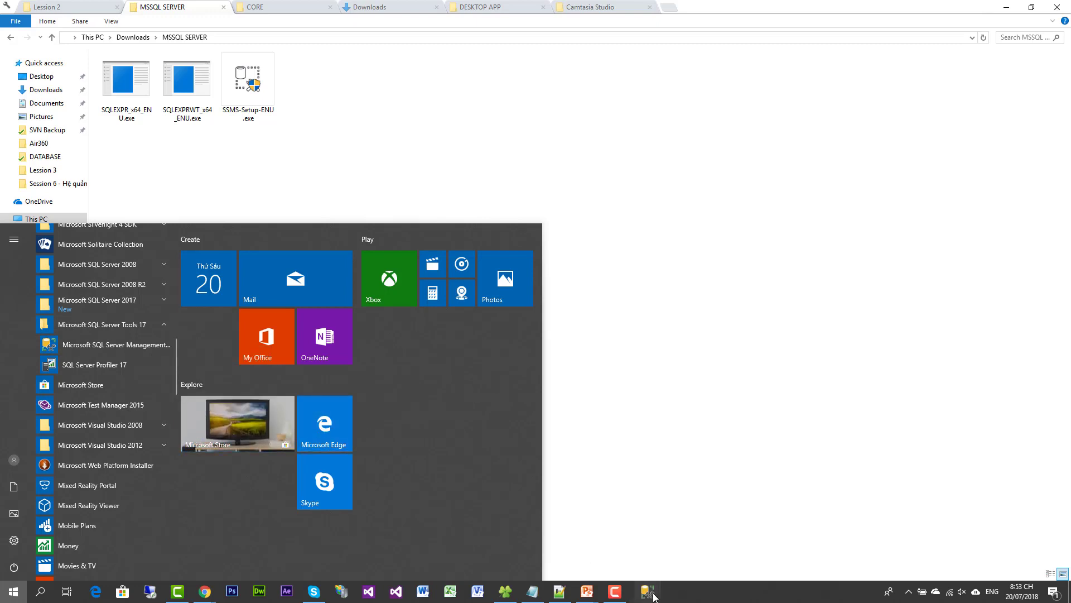
right_click(100, 343)
mouse_move(184, 372)
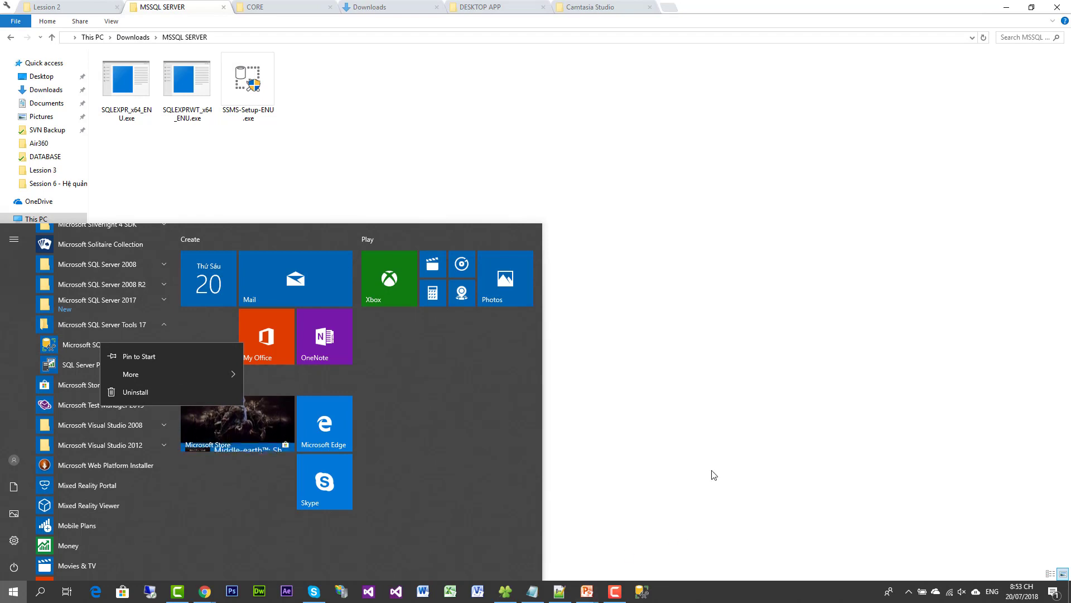
left_click(696, 531)
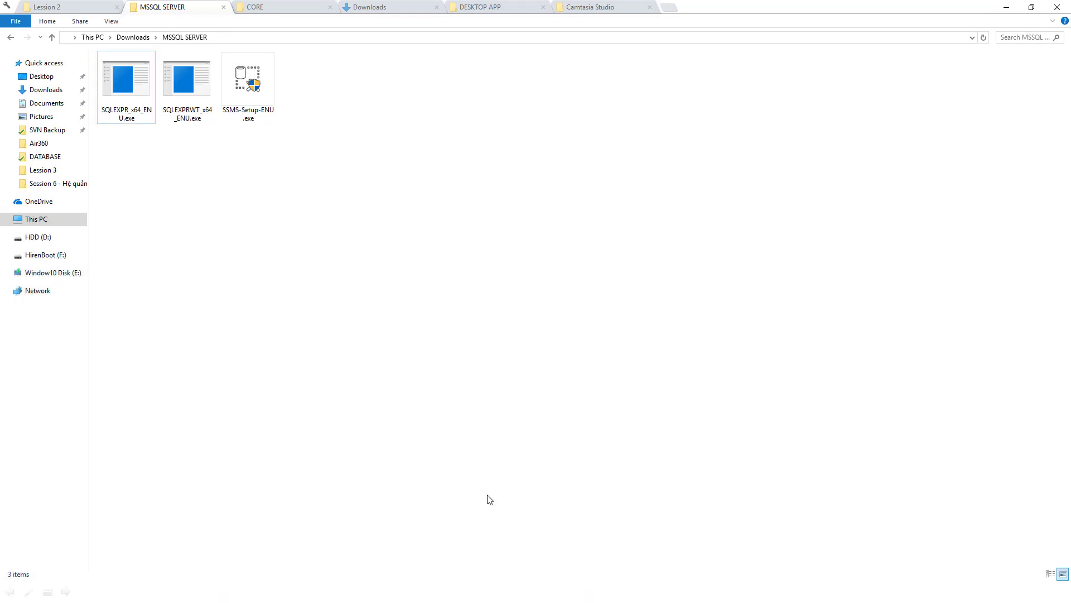
Launch Management Studio 17.8.1 from its pinned taskbar icon
key("super")
left_click(641, 593)
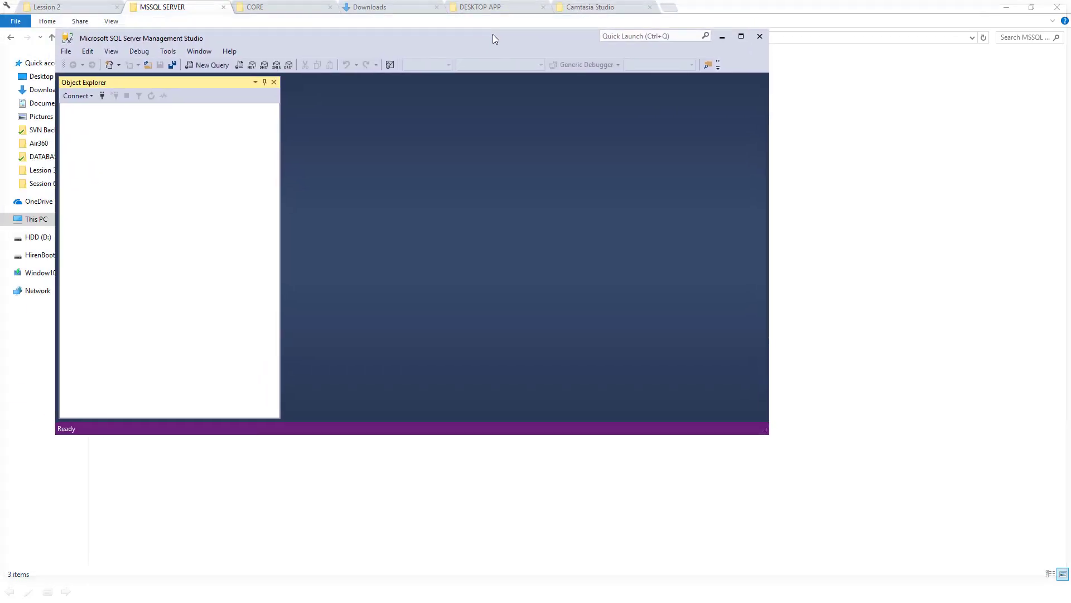
Maximize Management Studio and open a Database Engine connection dialog
double_click(493, 35)
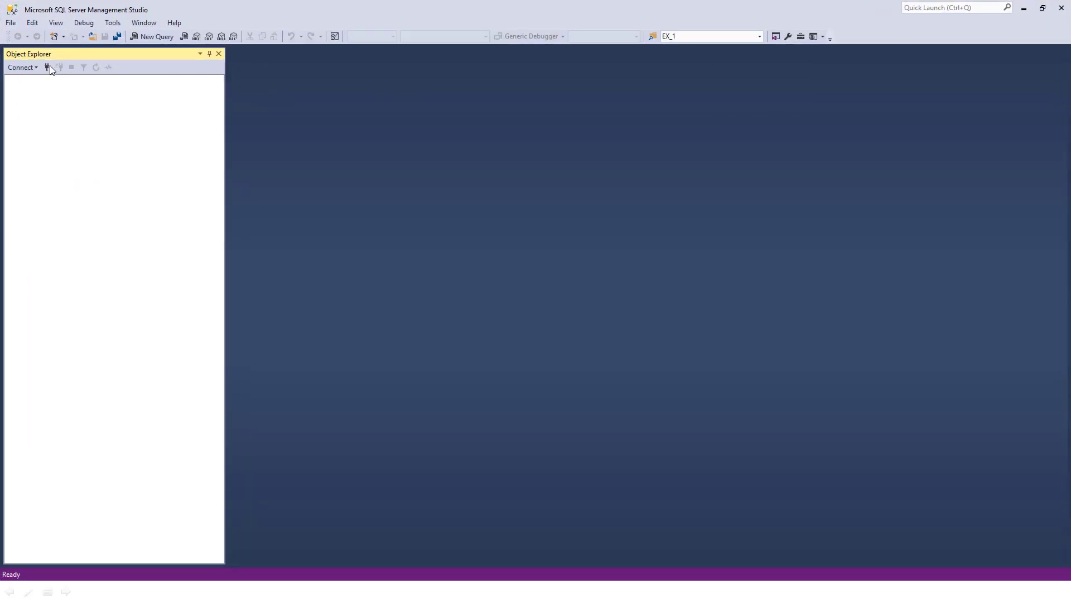
left_click(16, 69)
left_click(28, 79)
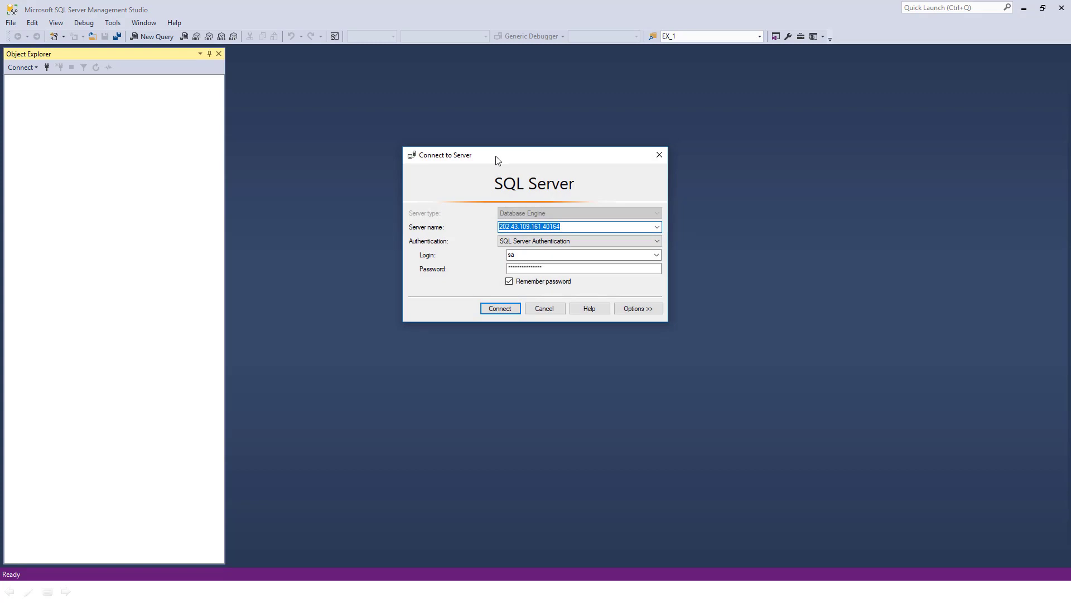
mouse_move(497, 160)
left_mouse_down()
mouse_move(474, 158)
mouse_move(503, 165)
left_mouse_up()
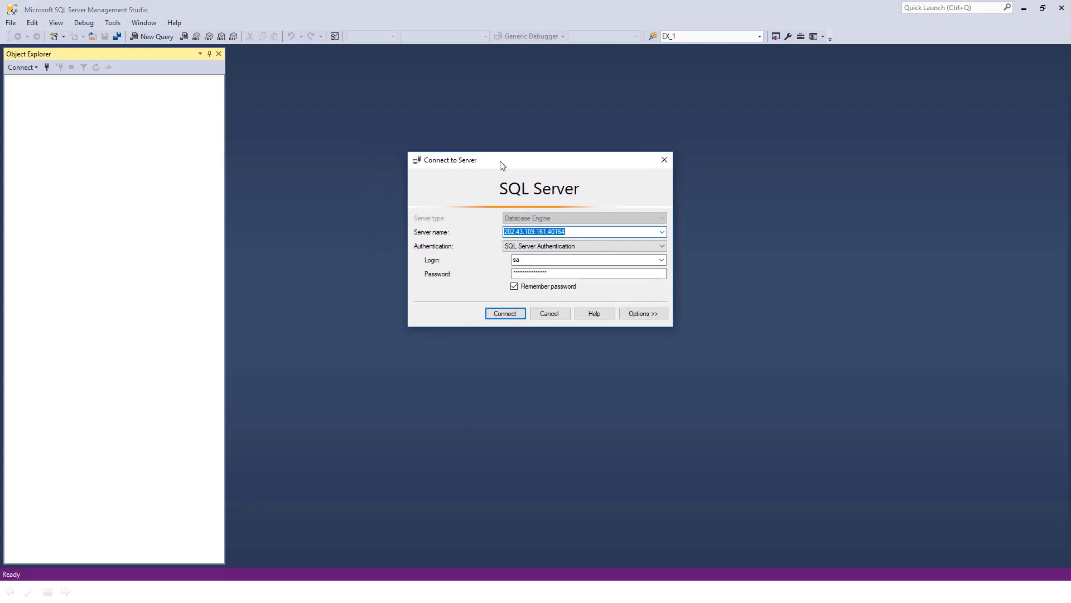
Connect to server .\MSSQL_EXP_2008R2 using the sa password, then check the Databases folder
left_click(586, 231)
left_click_drag(587, 231, 462, 233)
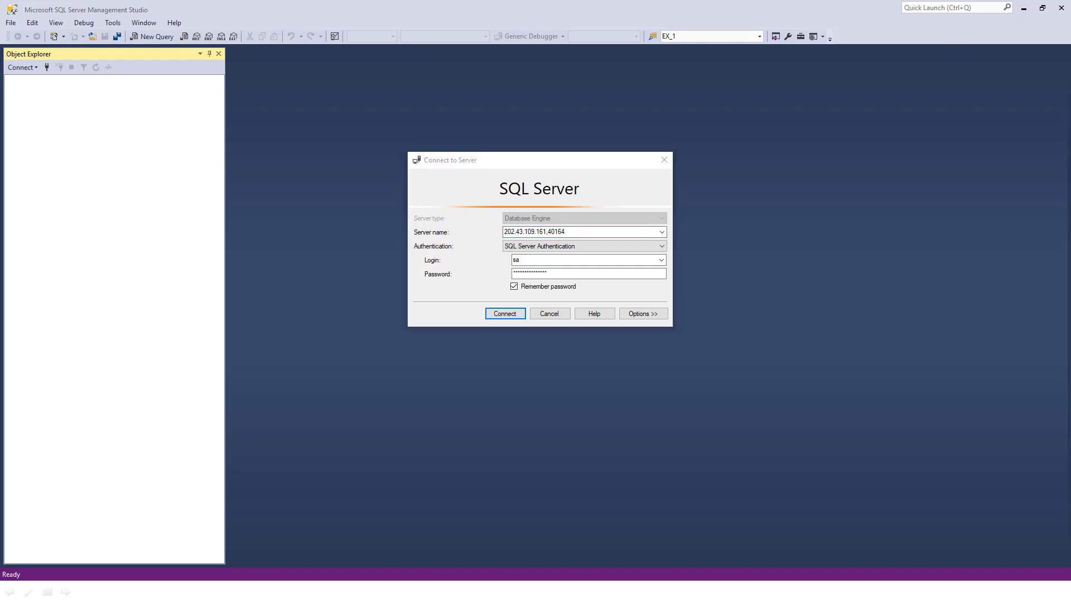
left_click(628, 229)
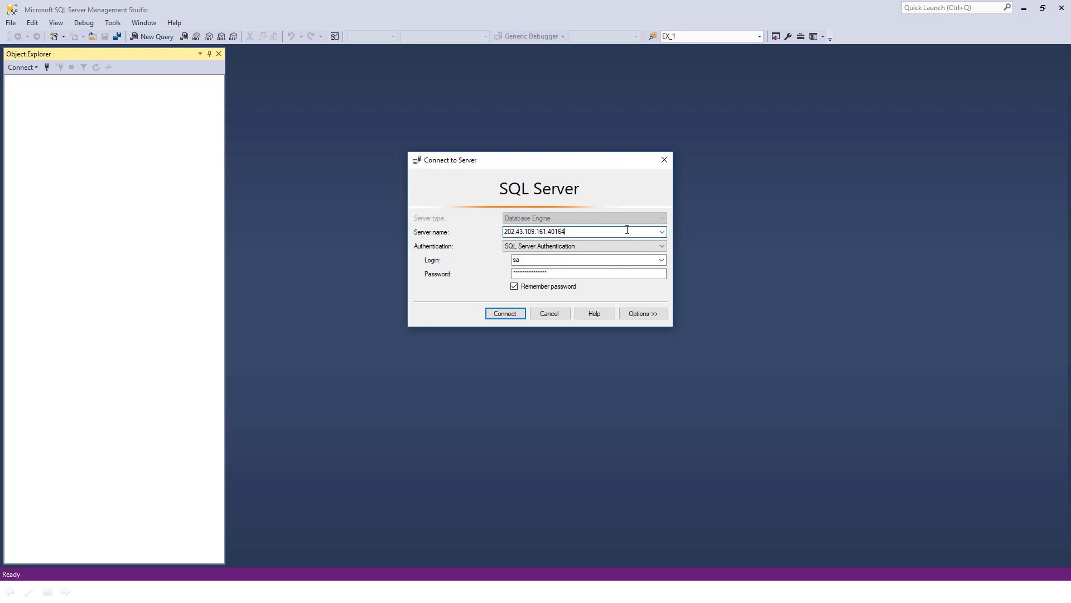
key("ctrl+a")
type("MSSQL")
type("_E")
type("X")
type("P_2008R2")
type(".\\")
left_click(534, 277)
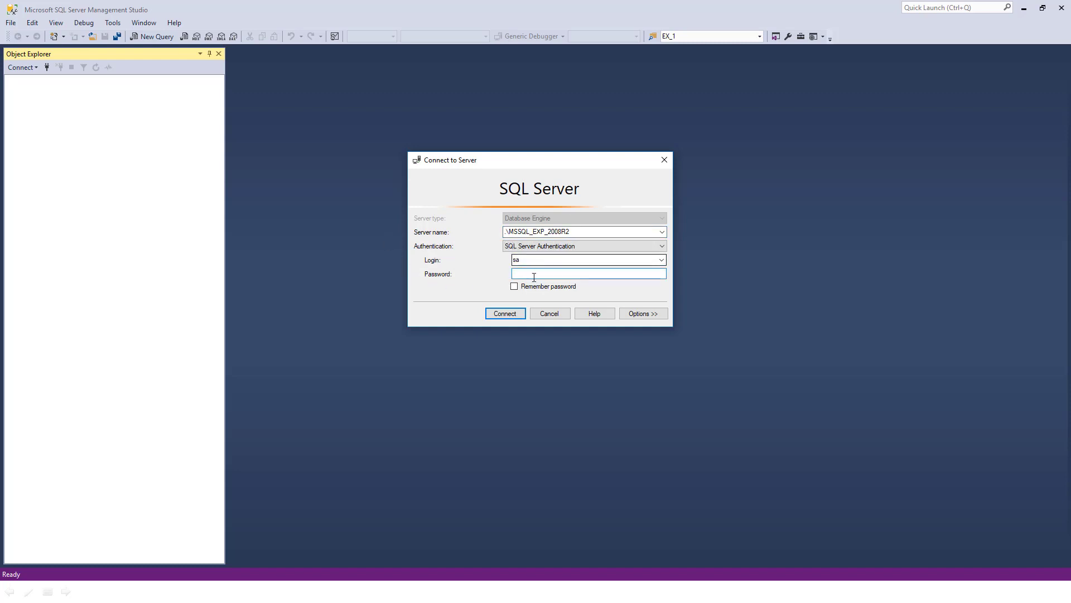
type("*****")
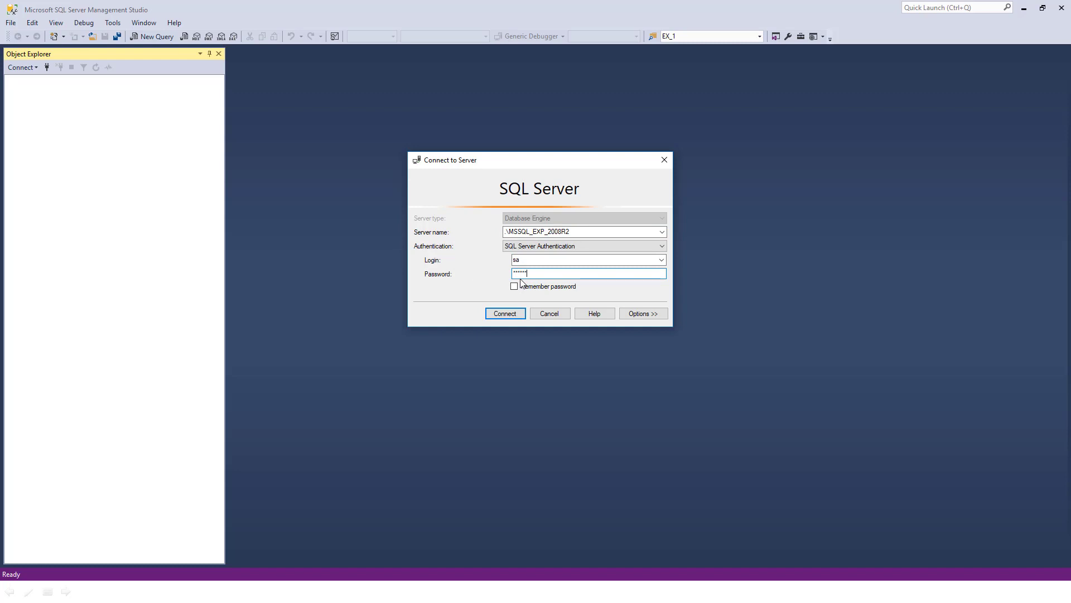
left_click(511, 312)
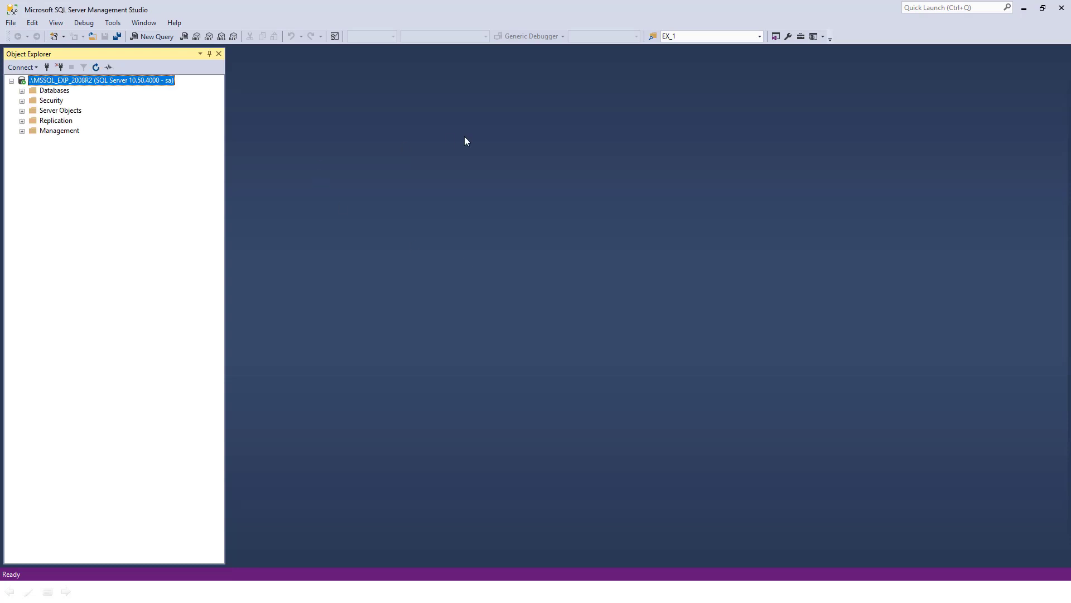
double_click(50, 91)
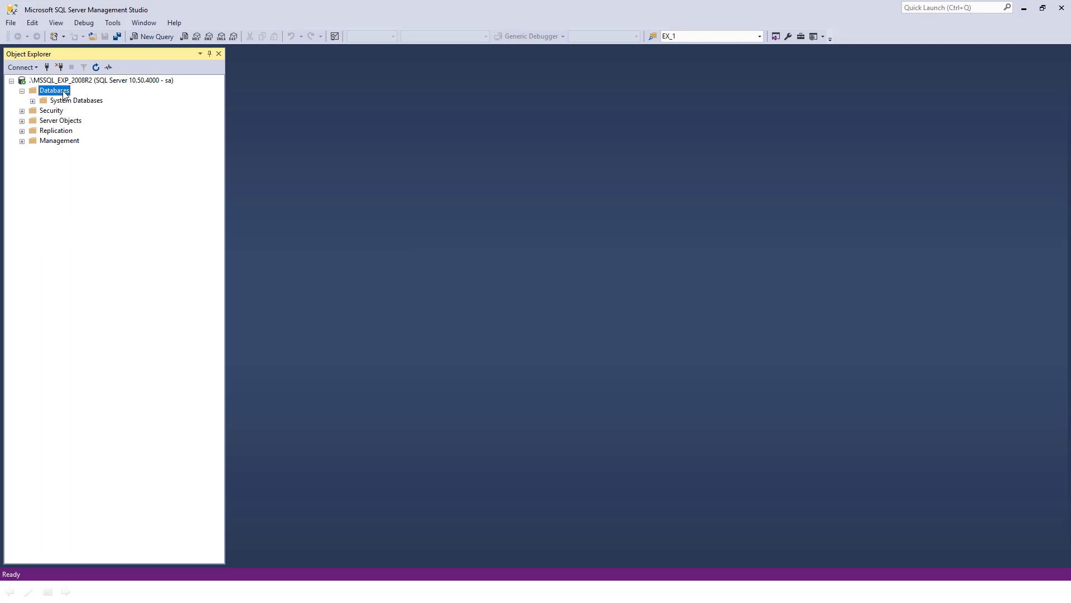
double_click(63, 91)
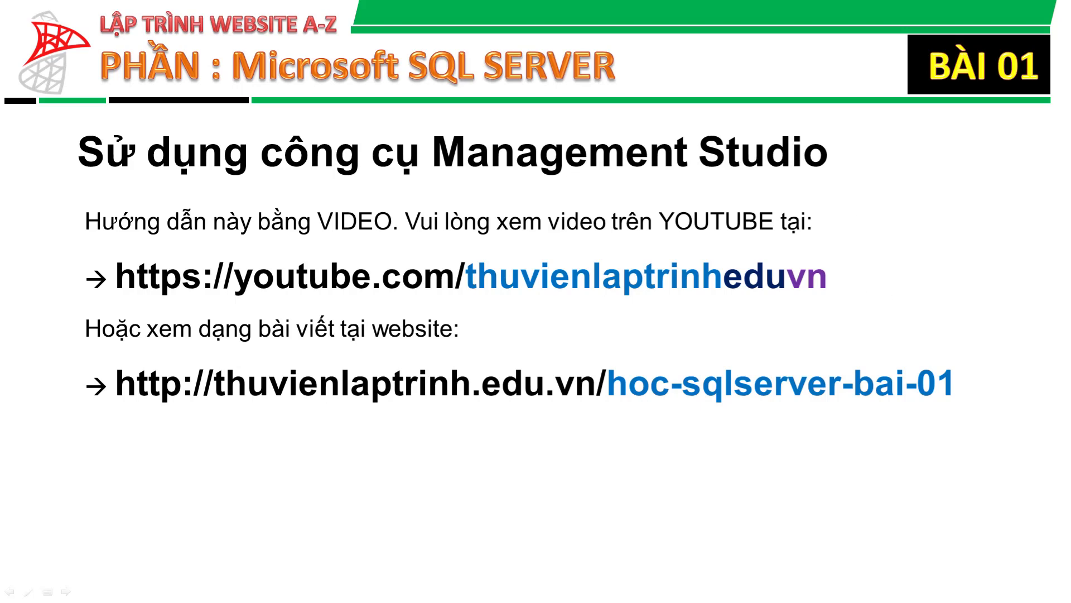
Advance the slideshow to the 'Sử dụng công cụ Management Studio' slide
key("Right")
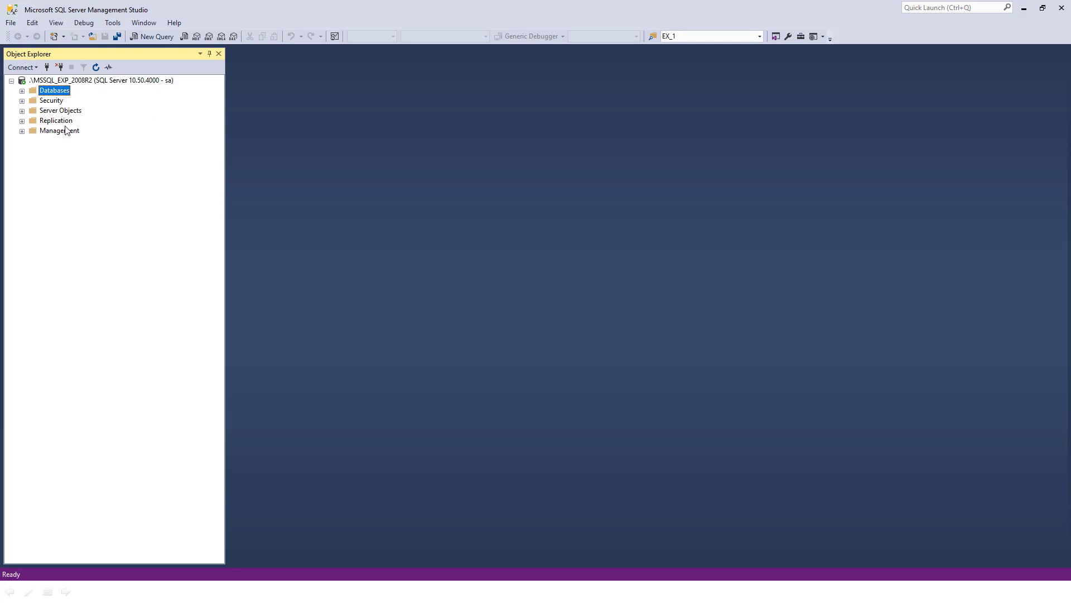
Open and cancel a second Database Engine connection, keeping only the .\MSSQL_EXP_2008R2 connection
double_click(46, 93)
double_click(52, 83)
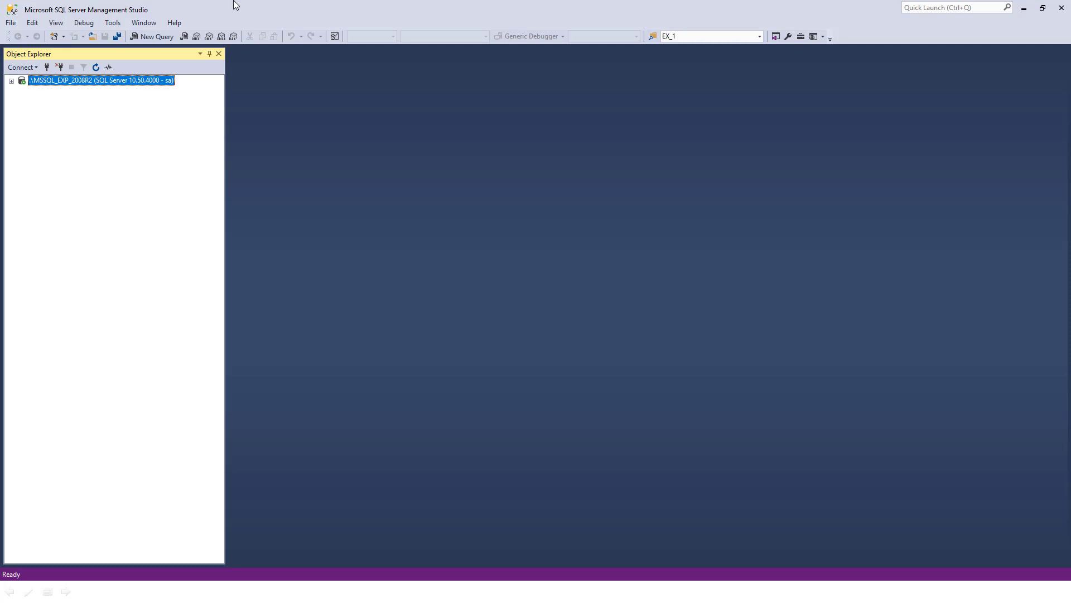
left_click(18, 67)
left_click(19, 67)
left_click(6, 68)
left_click(28, 81)
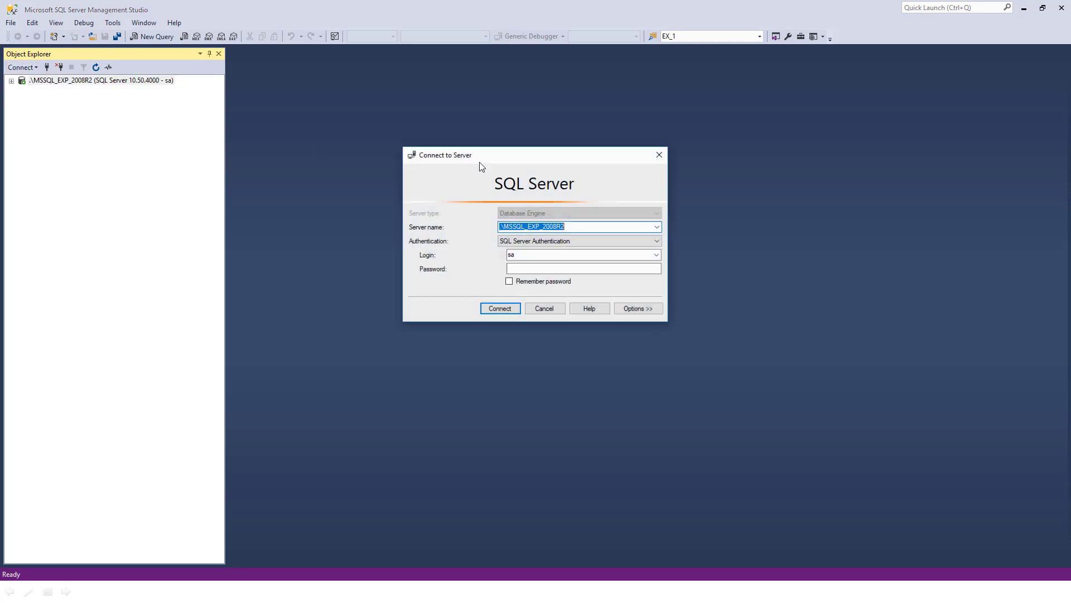
left_click(659, 154)
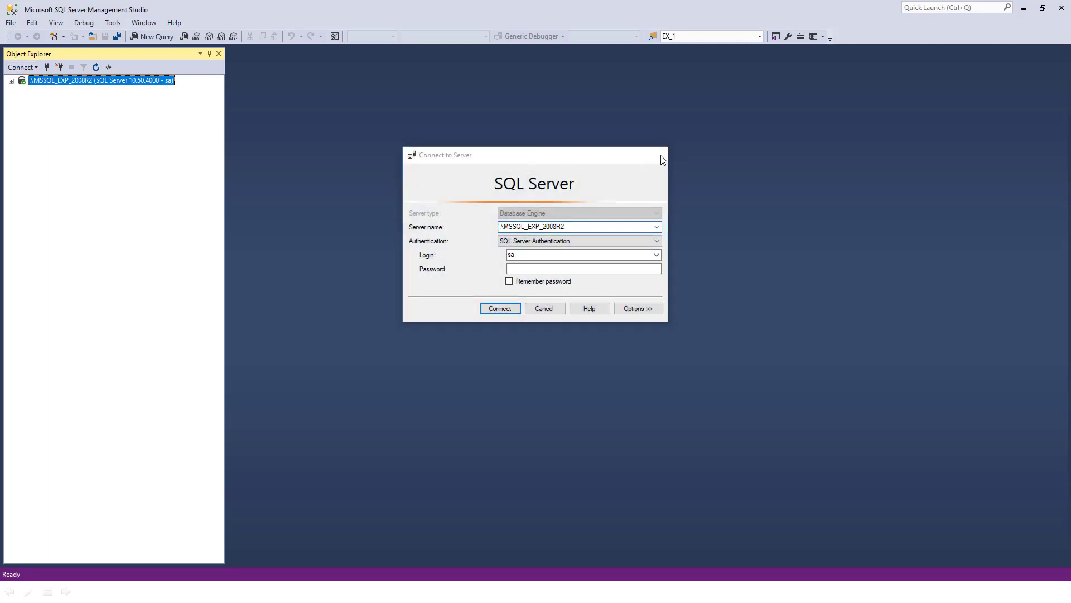
left_click(11, 81)
Browse the server's Databases, Security and Logins folders, then collapse them all again
double_click(54, 91)
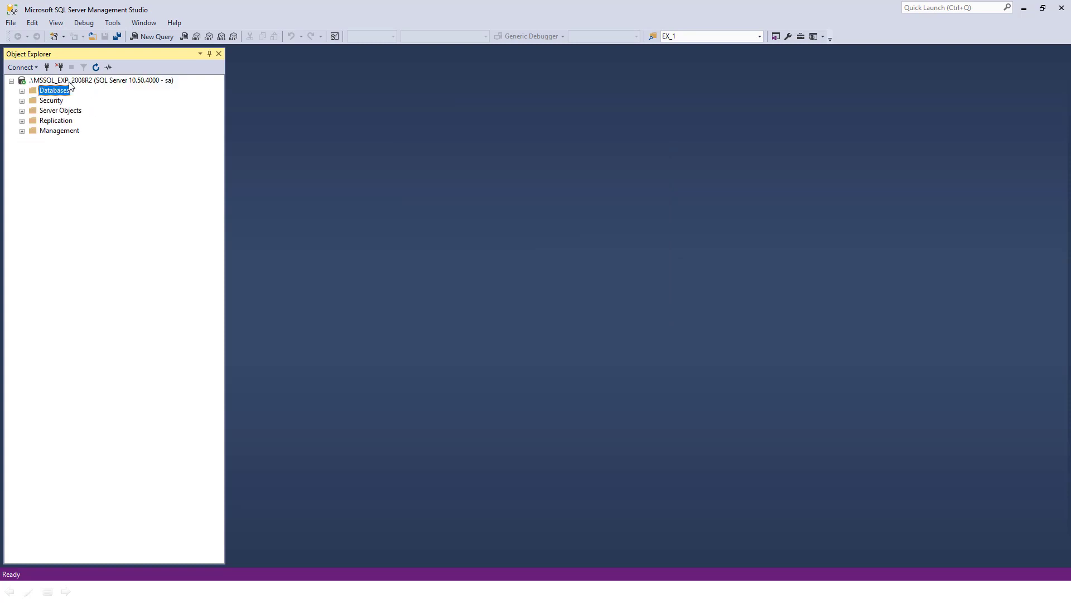
left_click(70, 82)
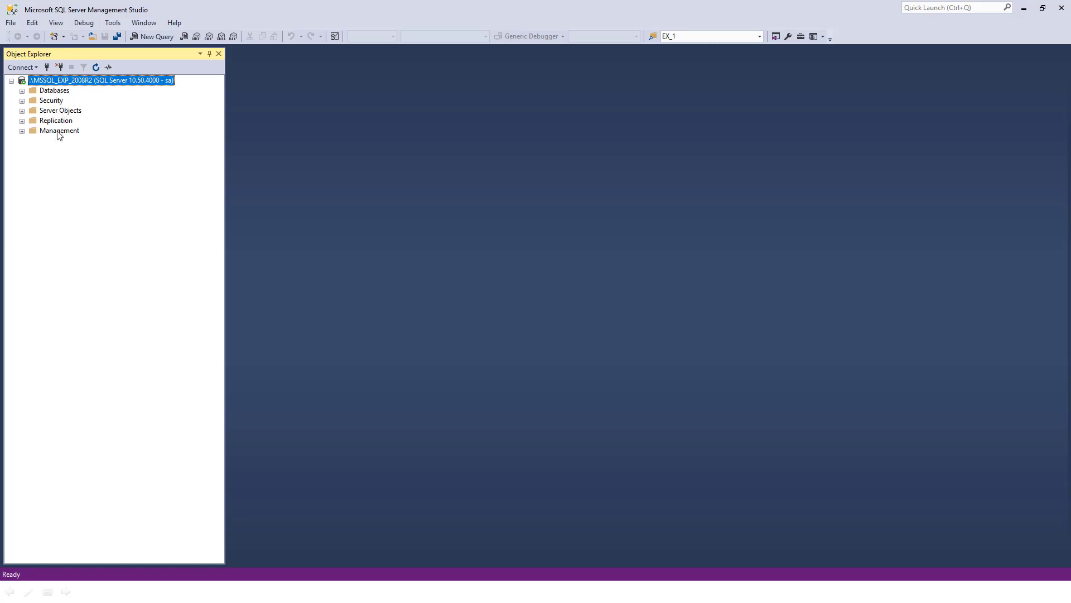
double_click(48, 91)
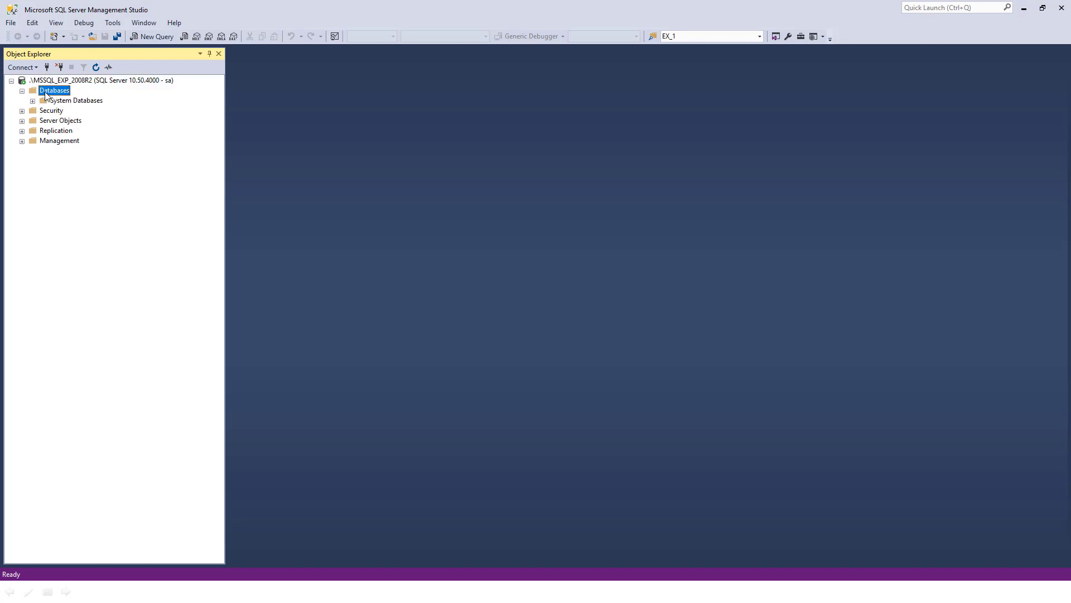
double_click(60, 93)
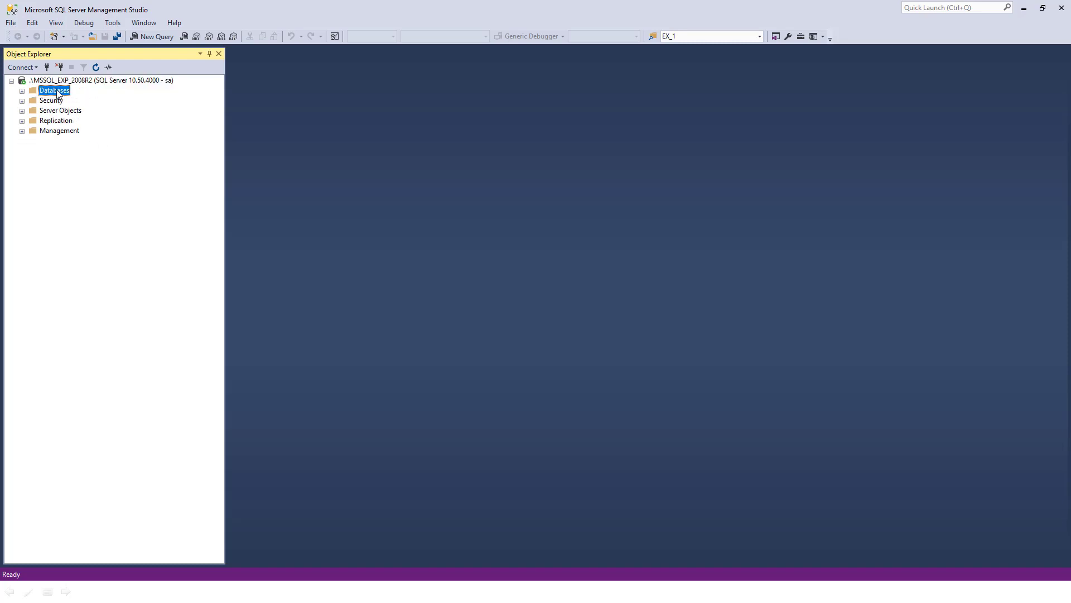
double_click(61, 93)
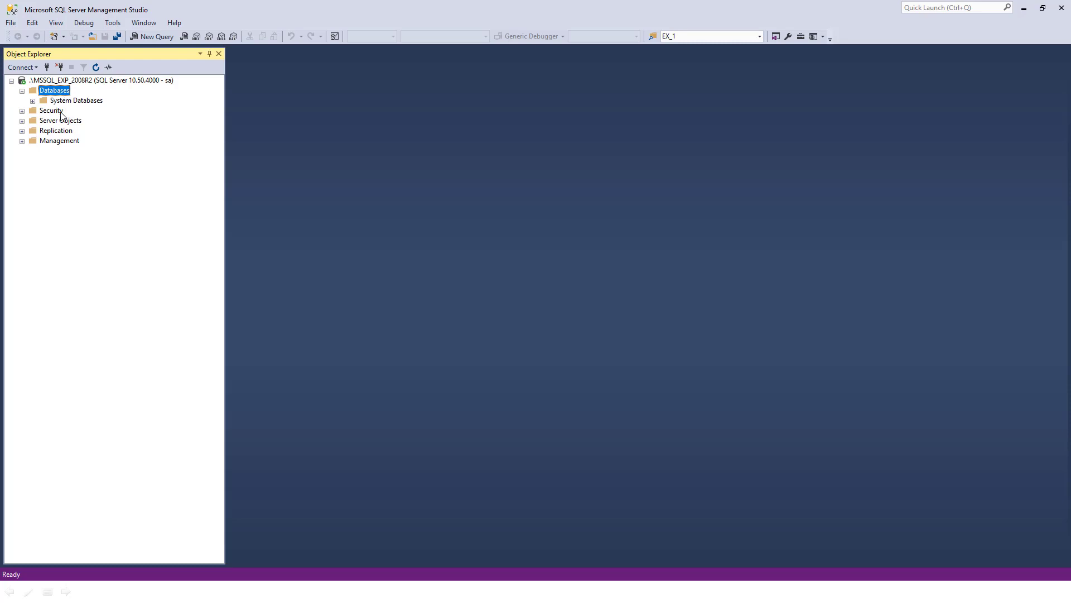
double_click(61, 112)
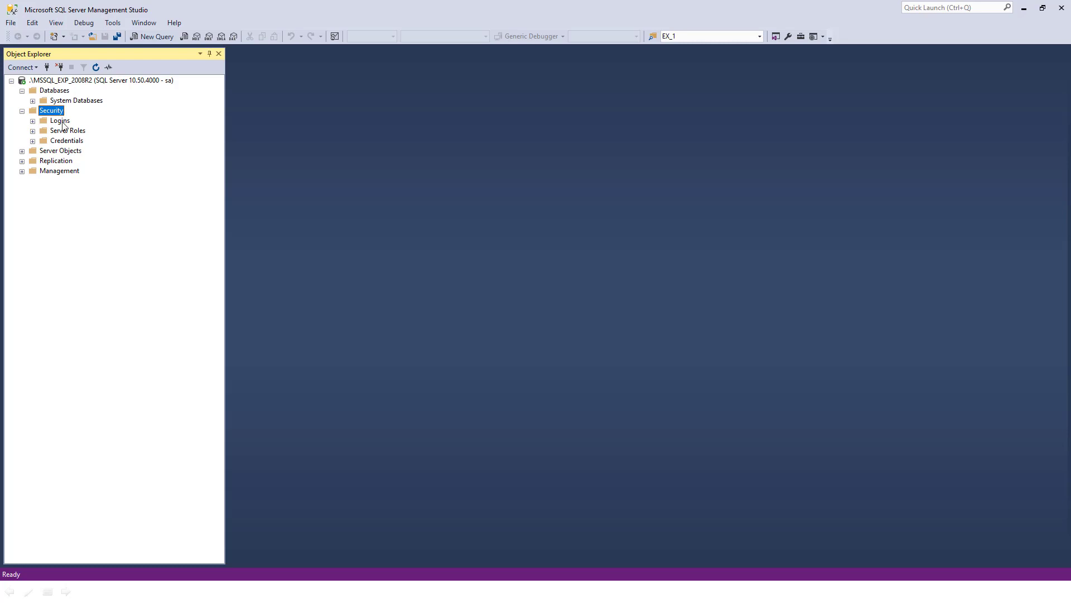
double_click(61, 121)
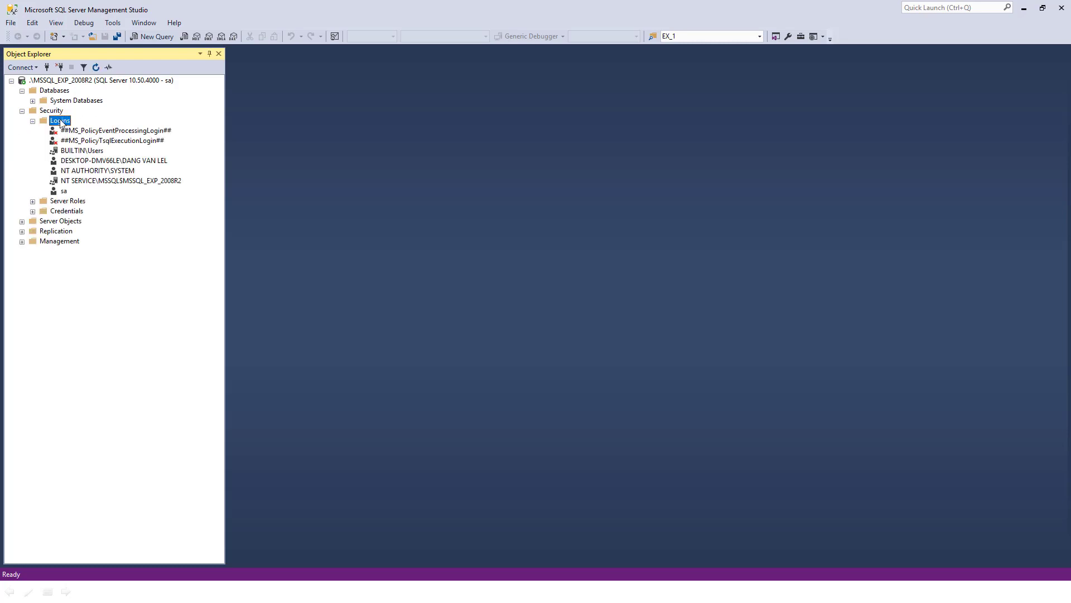
double_click(55, 119)
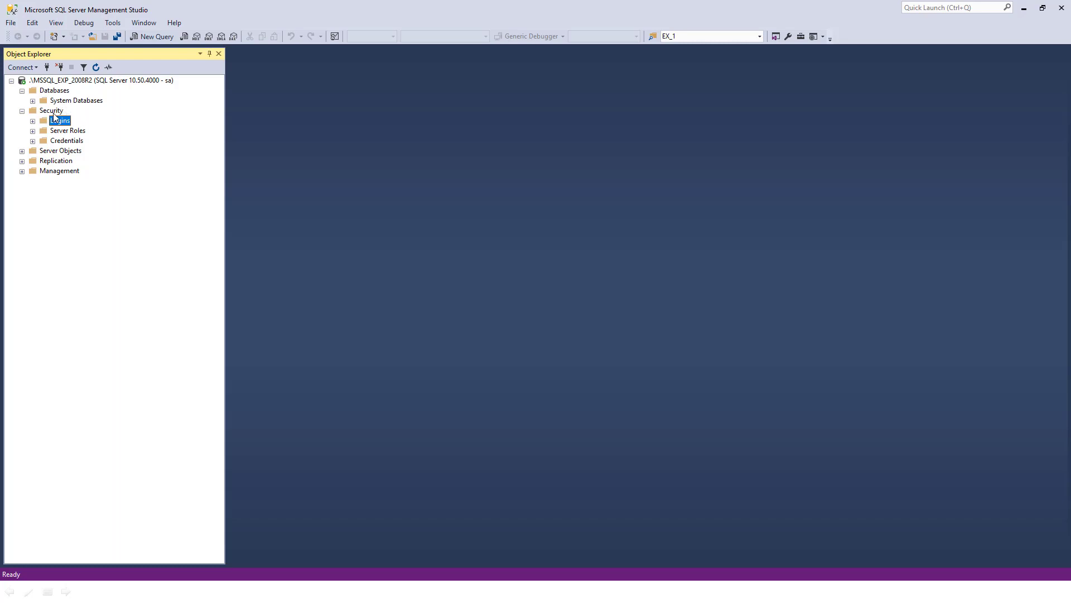
double_click(53, 112)
left_click(61, 92)
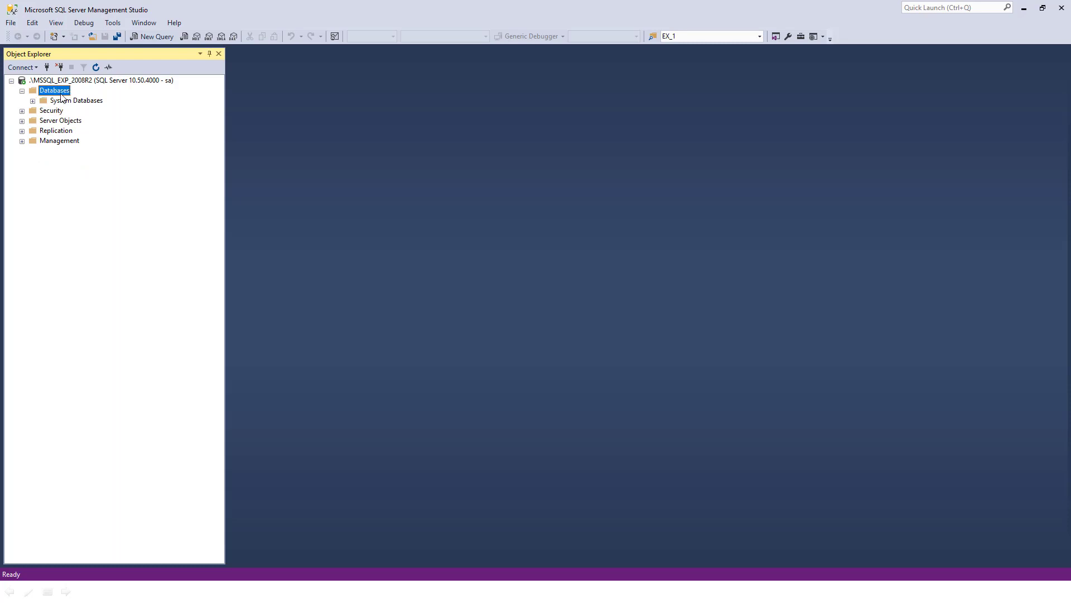
double_click(61, 93)
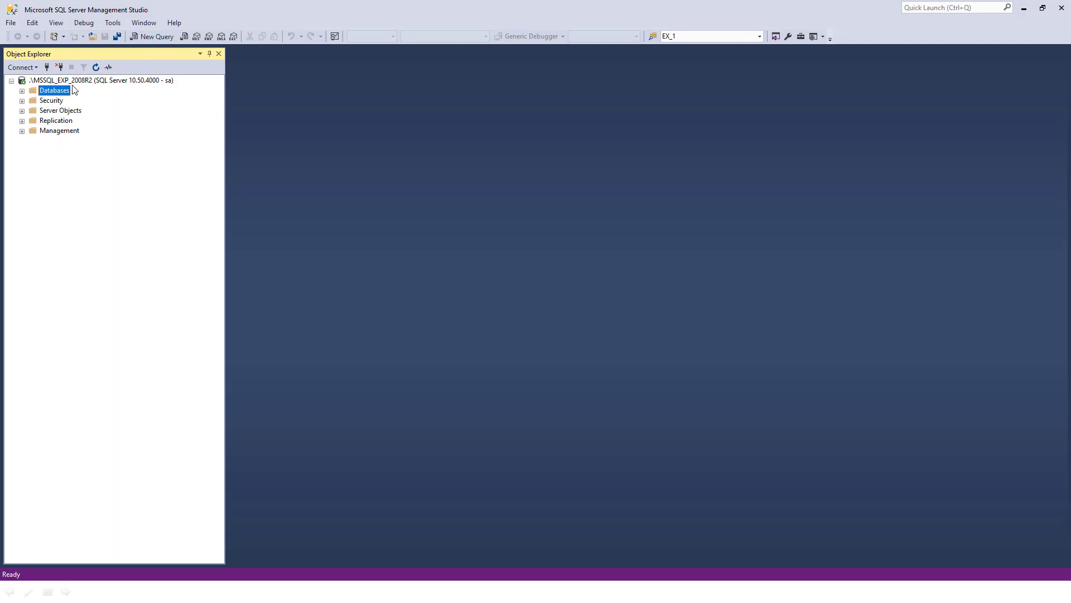
Close Object Explorer, reopen it from the View menu, and expand Databases to System Databases
left_click(218, 56)
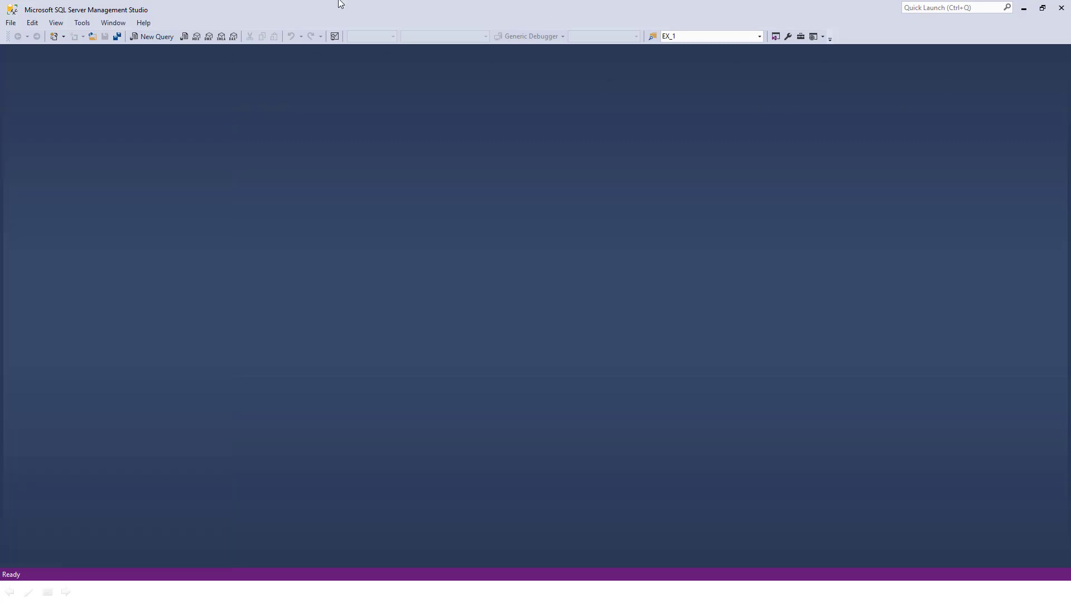
left_click(108, 26)
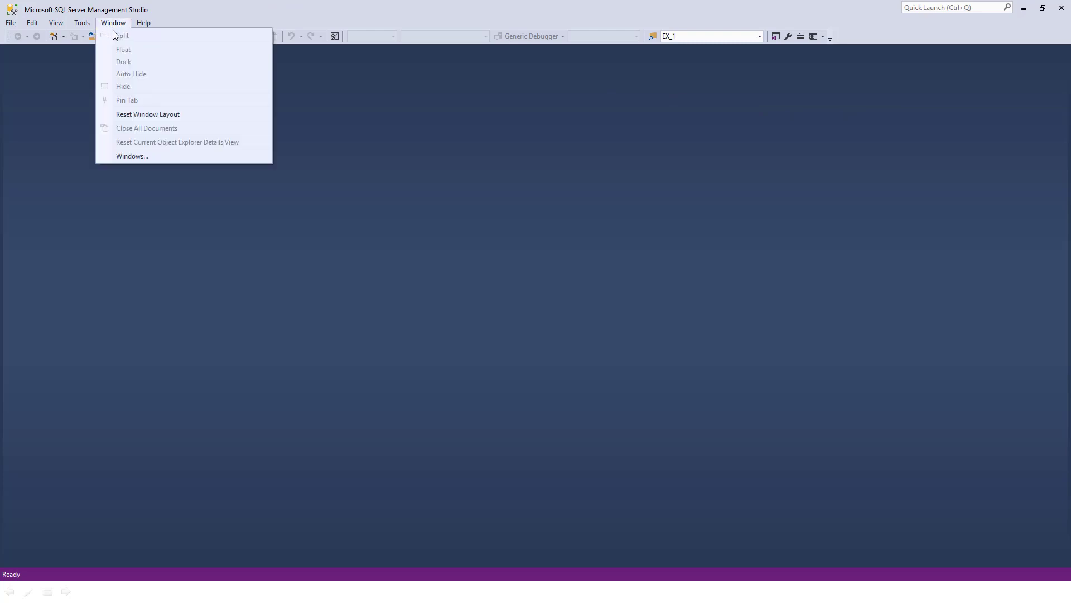
mouse_move(146, 28)
mouse_move(78, 26)
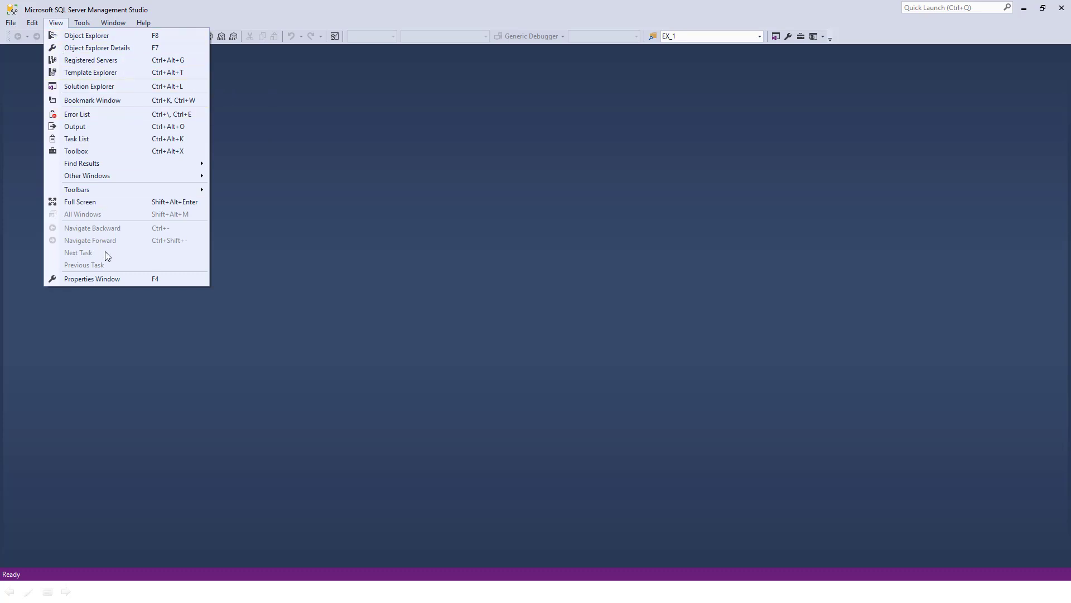
left_click(111, 37)
left_click(55, 24)
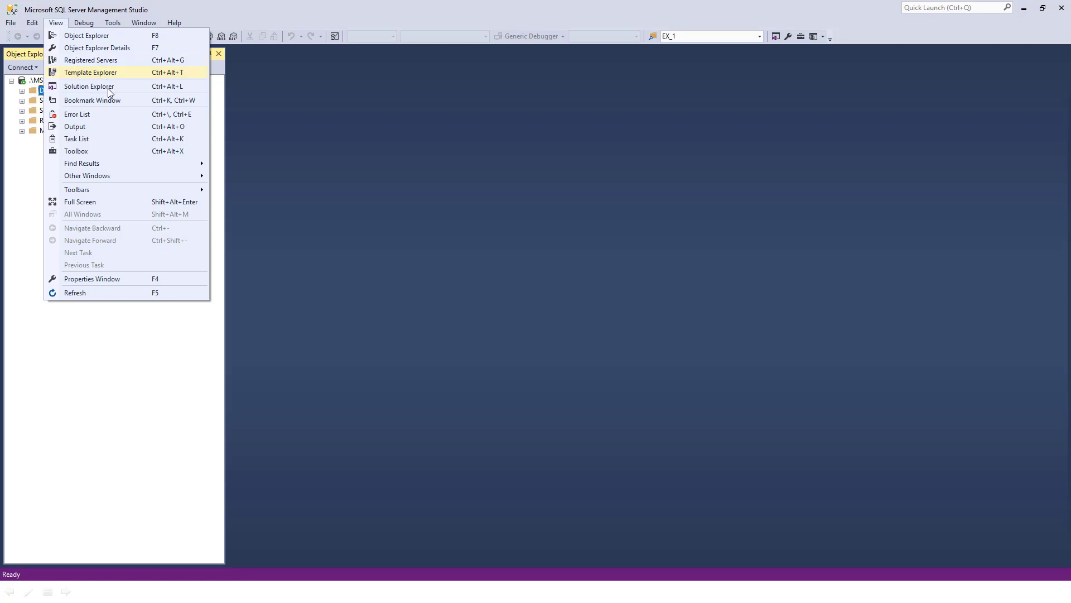
left_click(408, 248)
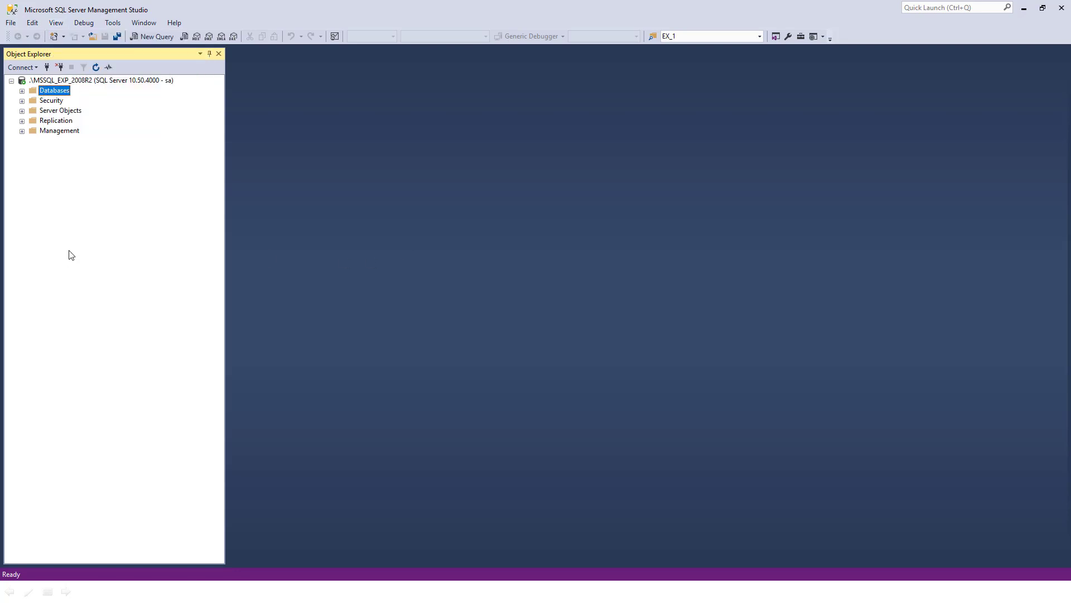
double_click(54, 90)
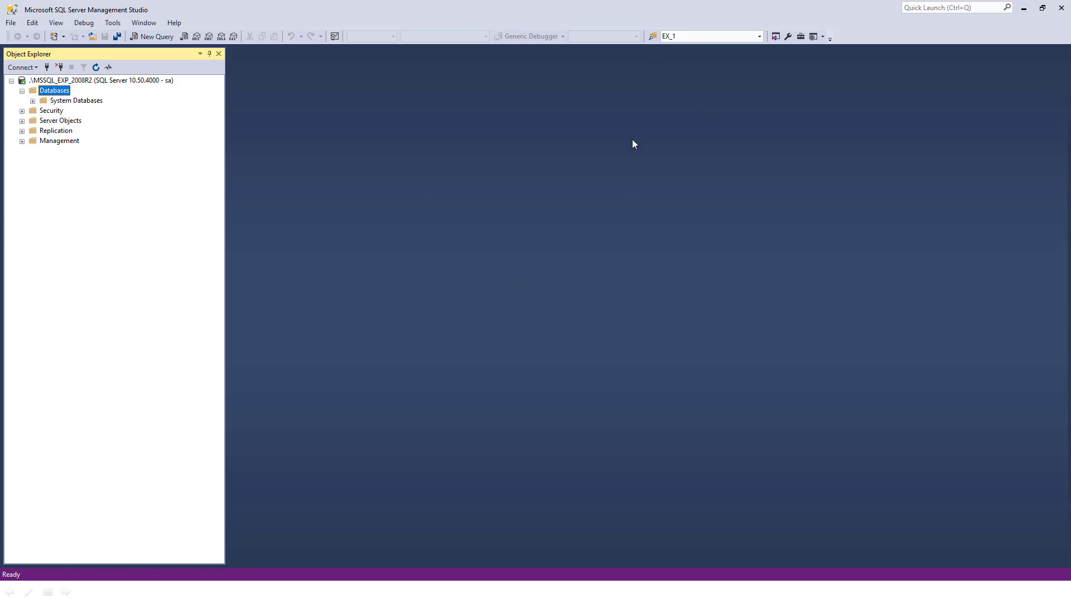
Start a new database named thuvienlaptrinh and widen the Logical Name column to read the file names
right_click(65, 93)
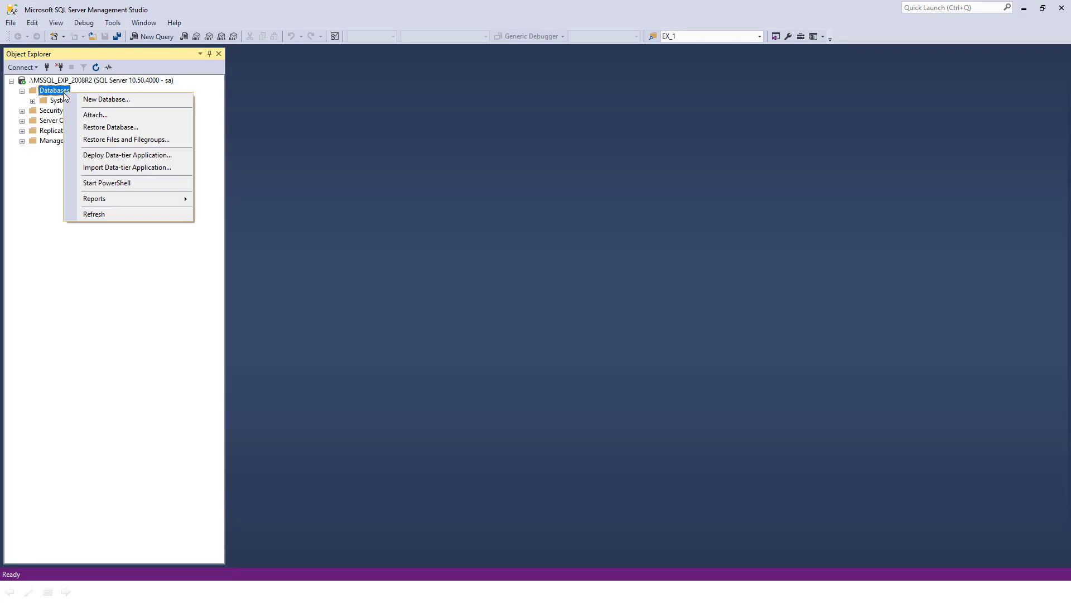
left_click(119, 102)
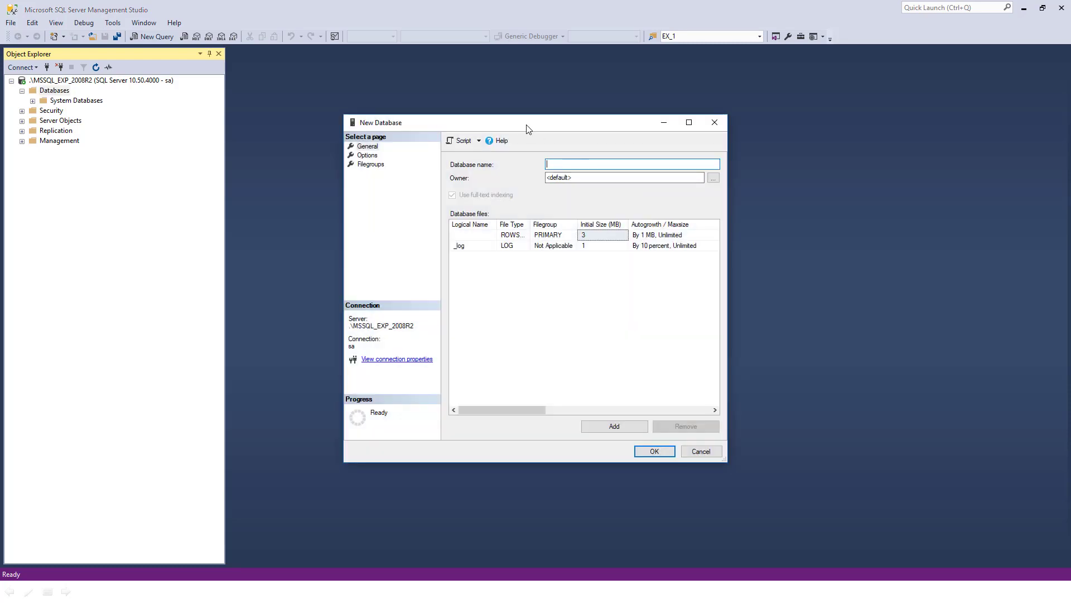
mouse_move(527, 130)
left_mouse_down()
mouse_move(469, 162)
mouse_move(537, 137)
left_mouse_up()
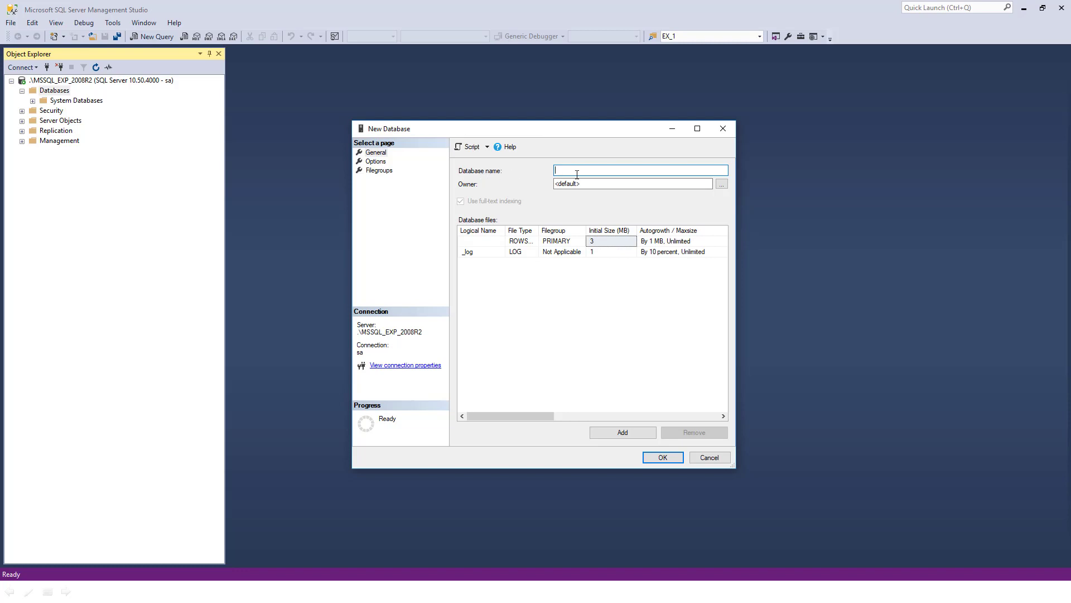
type("thuvienlaptrinh")
key("Tab")
key("Tab")
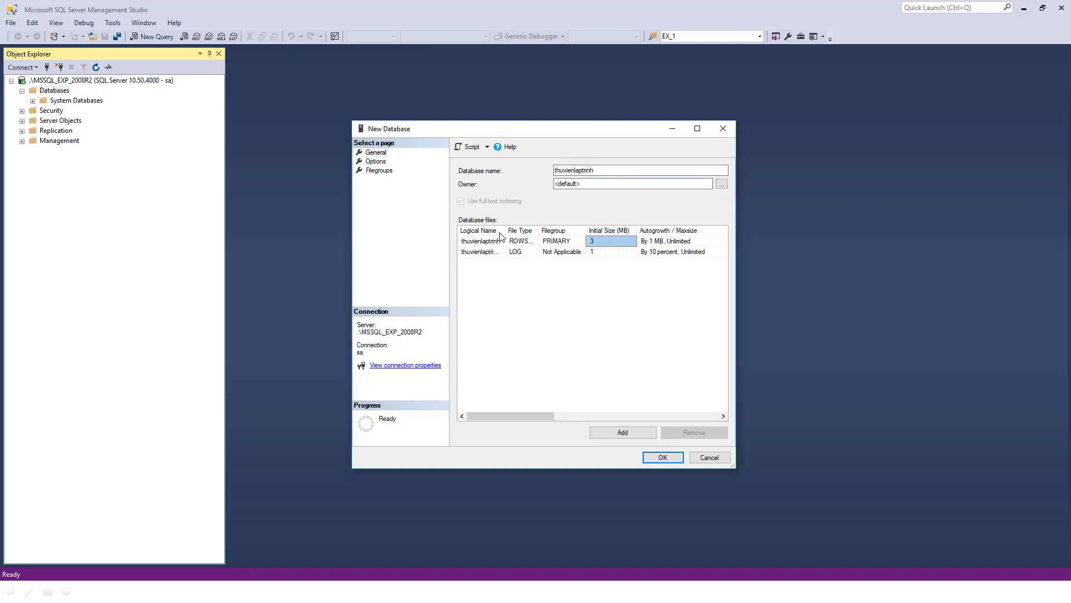
left_click_drag(505, 231, 530, 231)
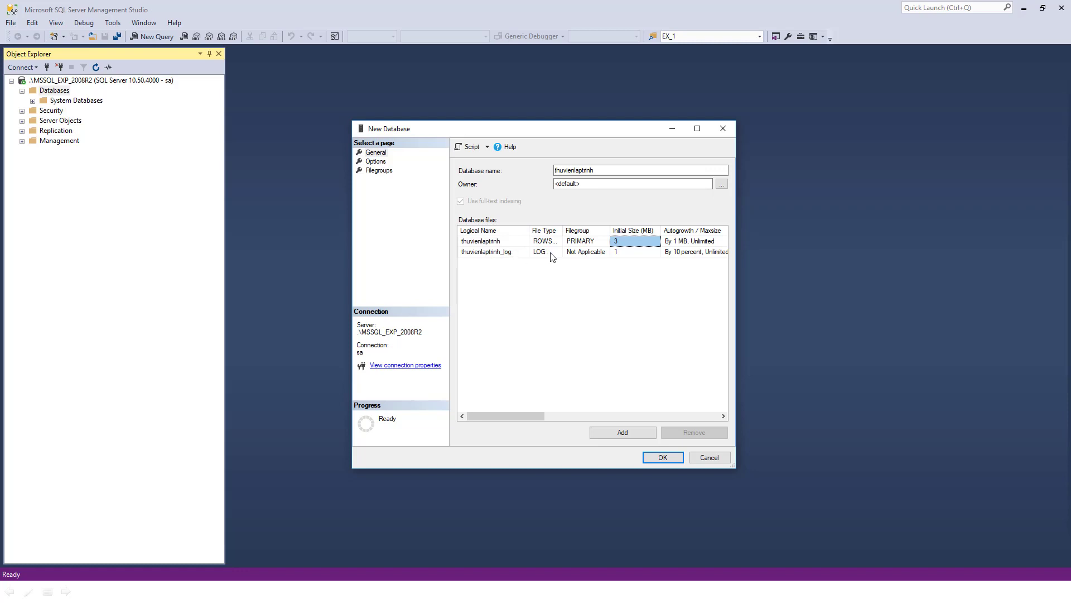
left_click_drag(531, 416, 659, 416)
Select the full data file path and copy it to the clipboard
left_click(668, 244)
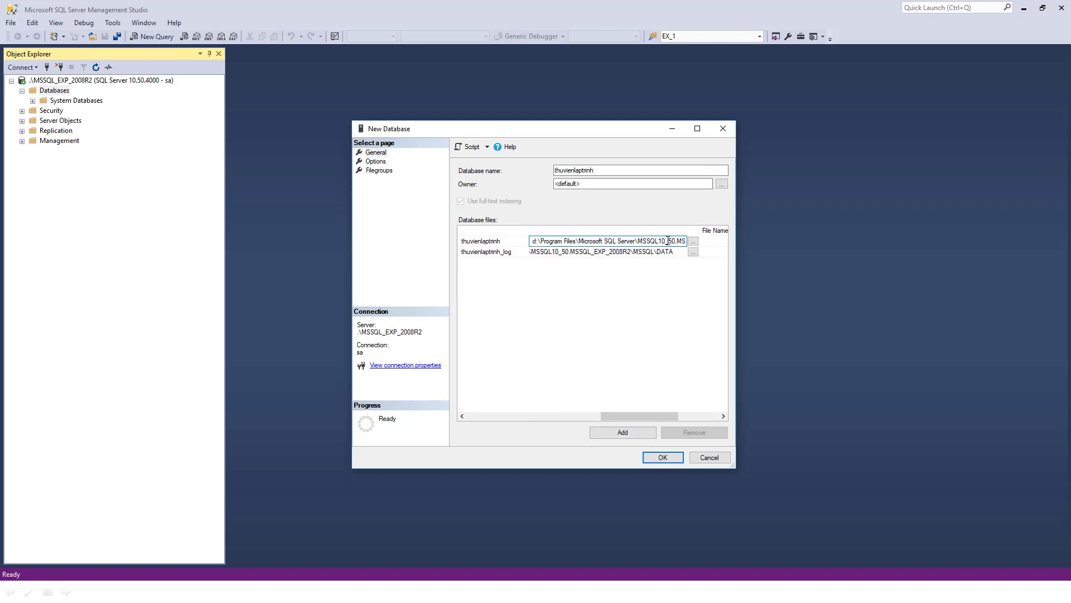
left_click_drag(668, 244, 766, 241)
left_click(626, 240)
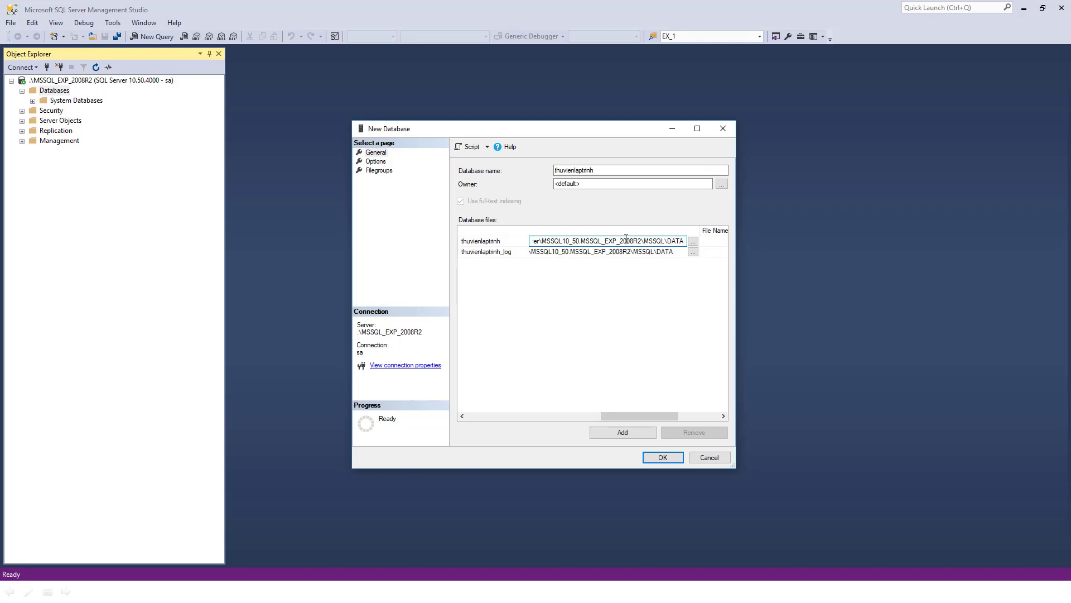
key("ctrl+a")
right_click(627, 238)
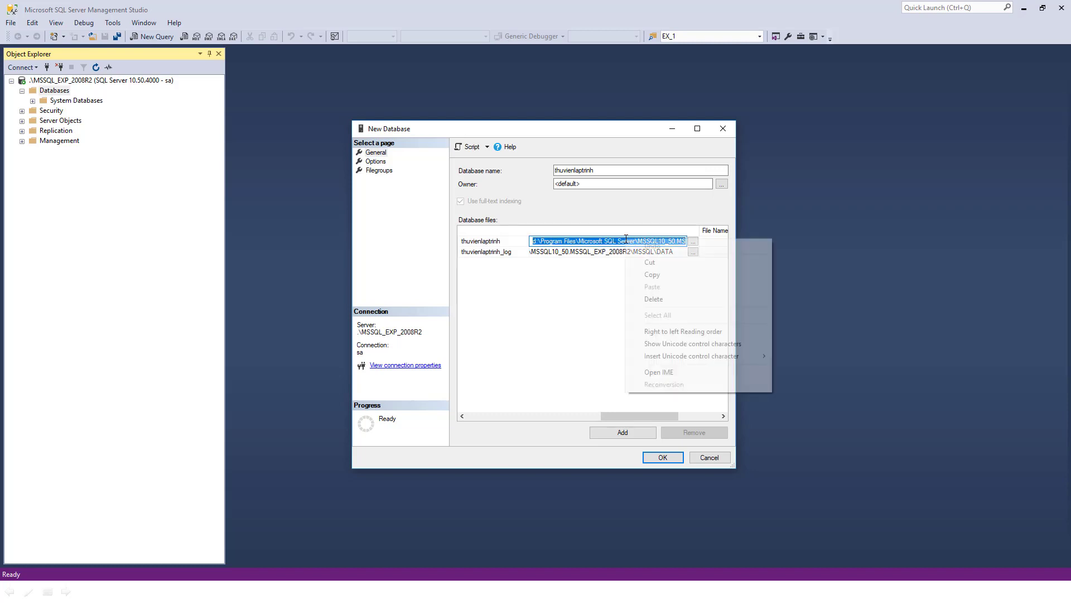
left_click(654, 270)
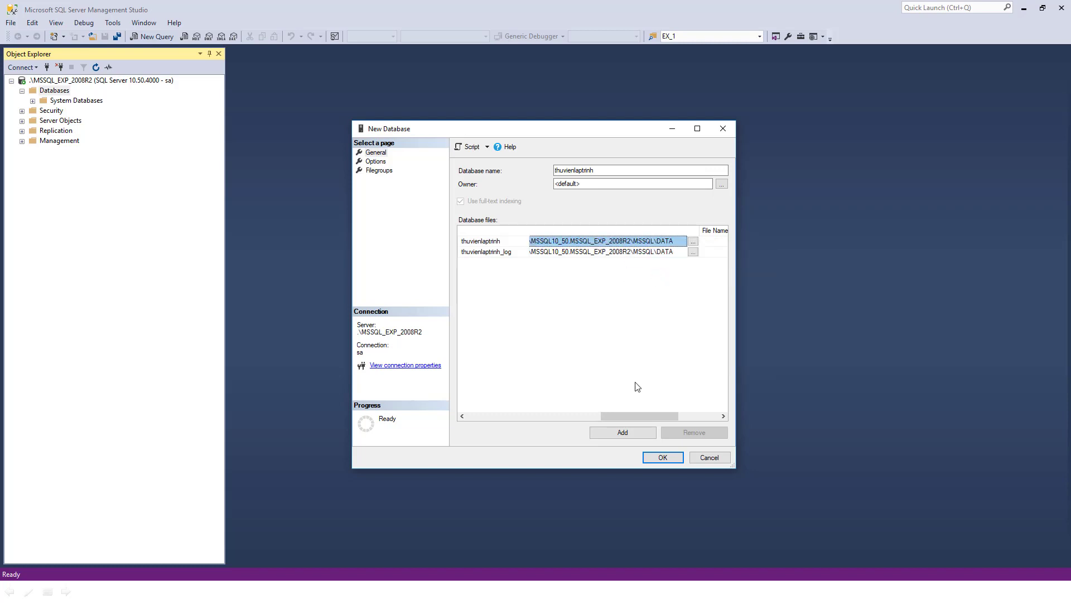
left_click_drag(628, 417, 486, 416)
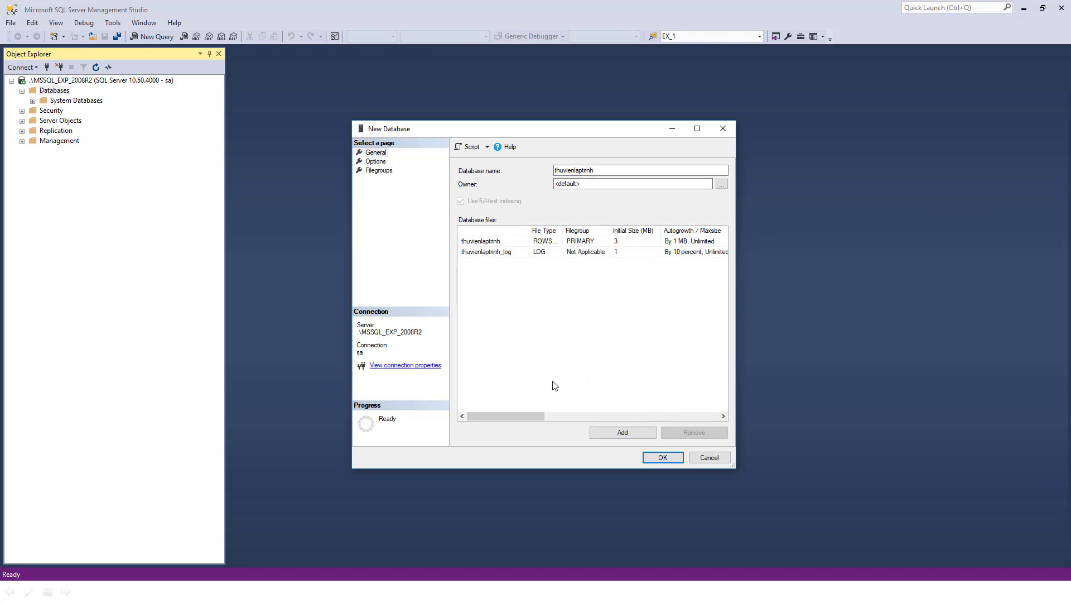
Leave the owner at its default and confirm with OK to create thuvienlaptrinh, then select Databases
left_click(692, 187)
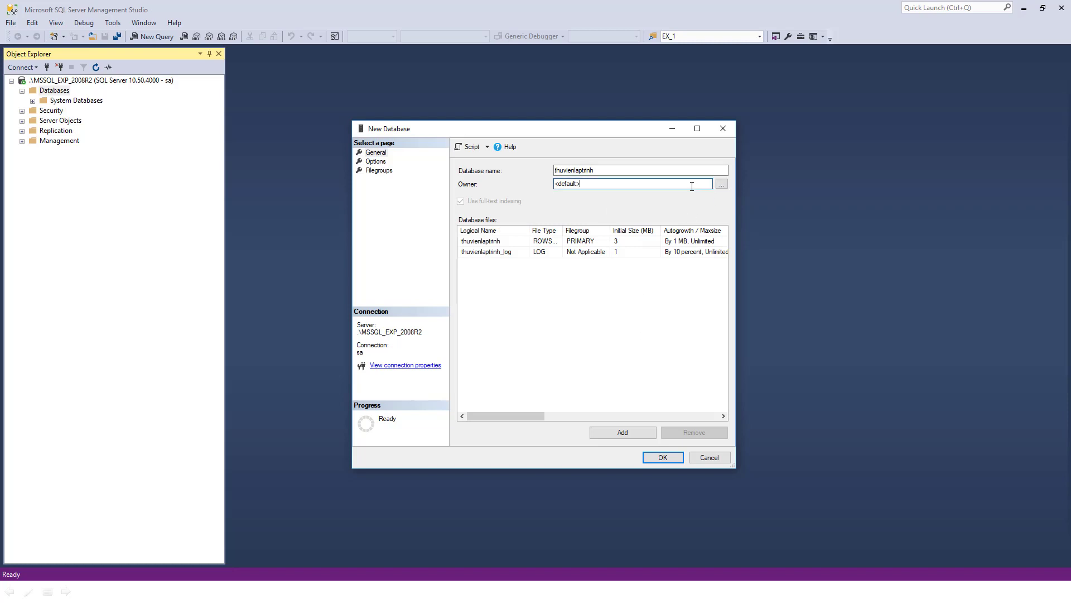
left_click(721, 184)
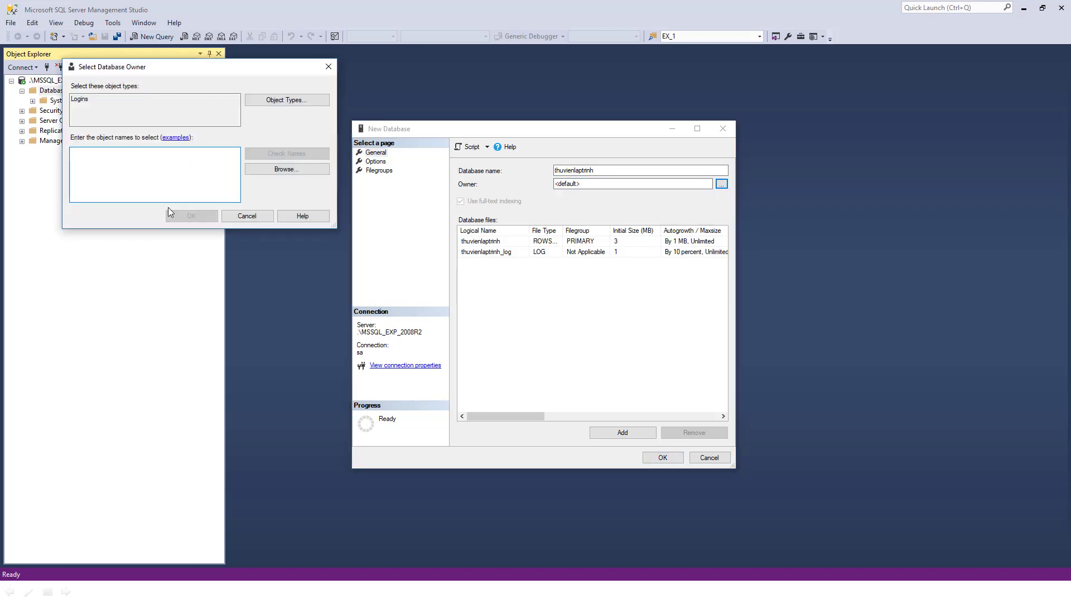
left_click(251, 217)
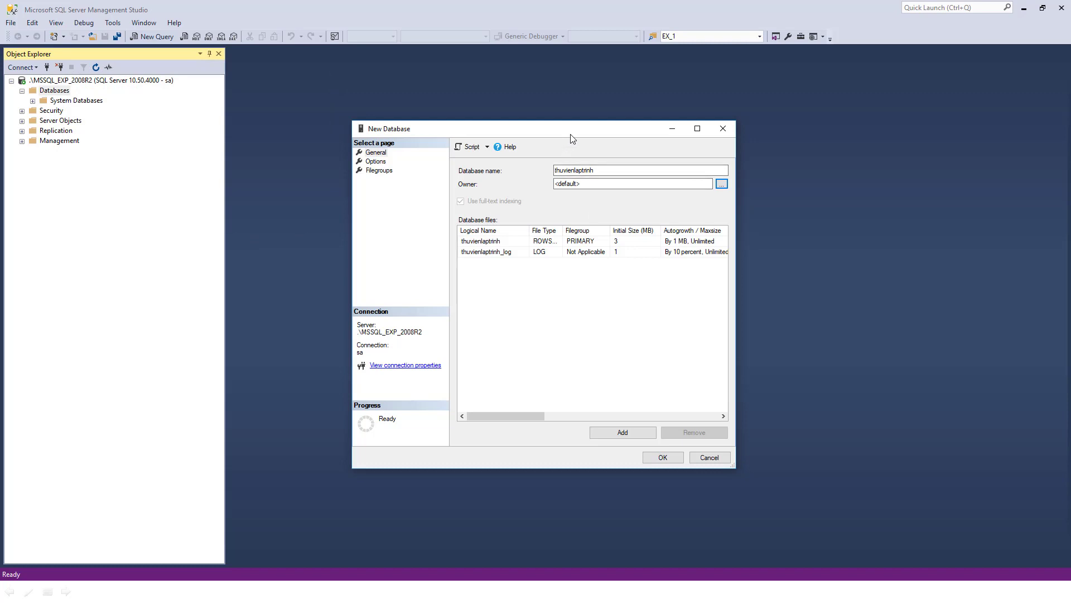
left_click_drag(571, 137, 607, 111)
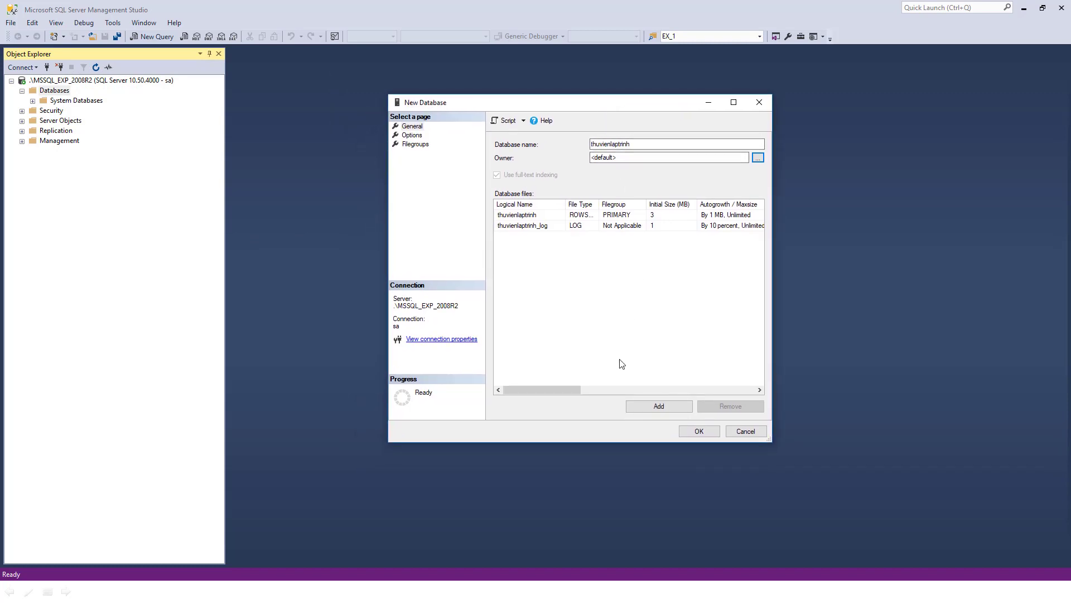
left_click(656, 144)
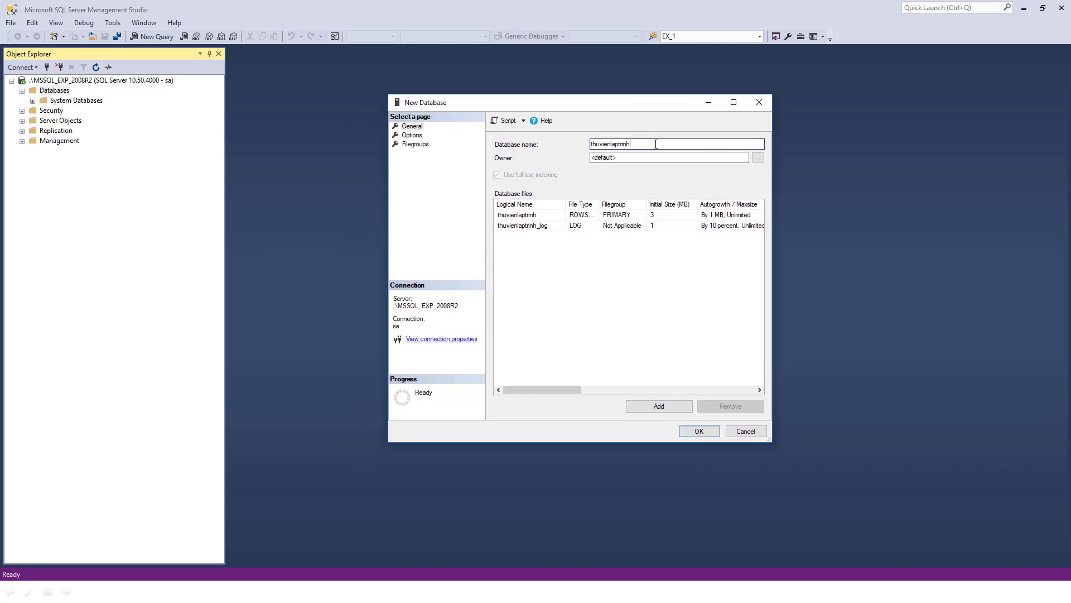
left_click(703, 428)
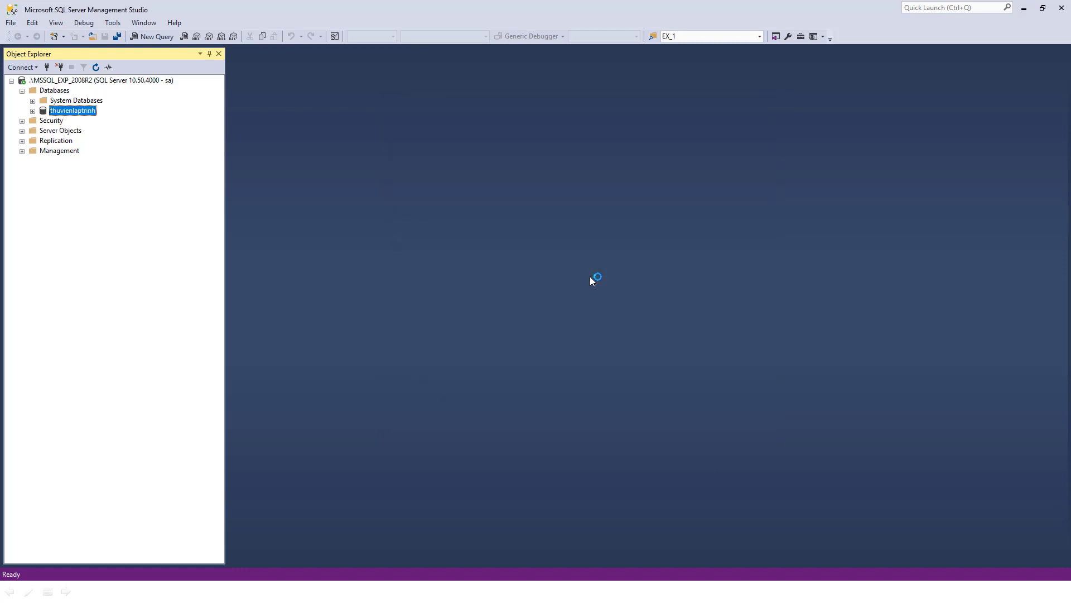
left_click(63, 91)
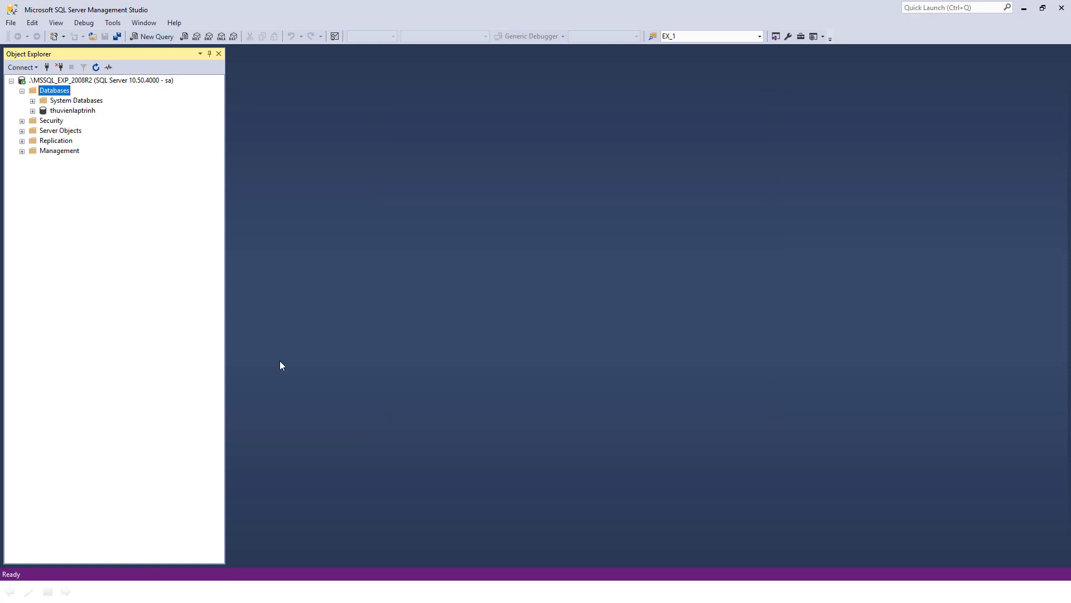
Open File Explorer at the copied SQL Server DATA folder path, granting folder access
key("super")
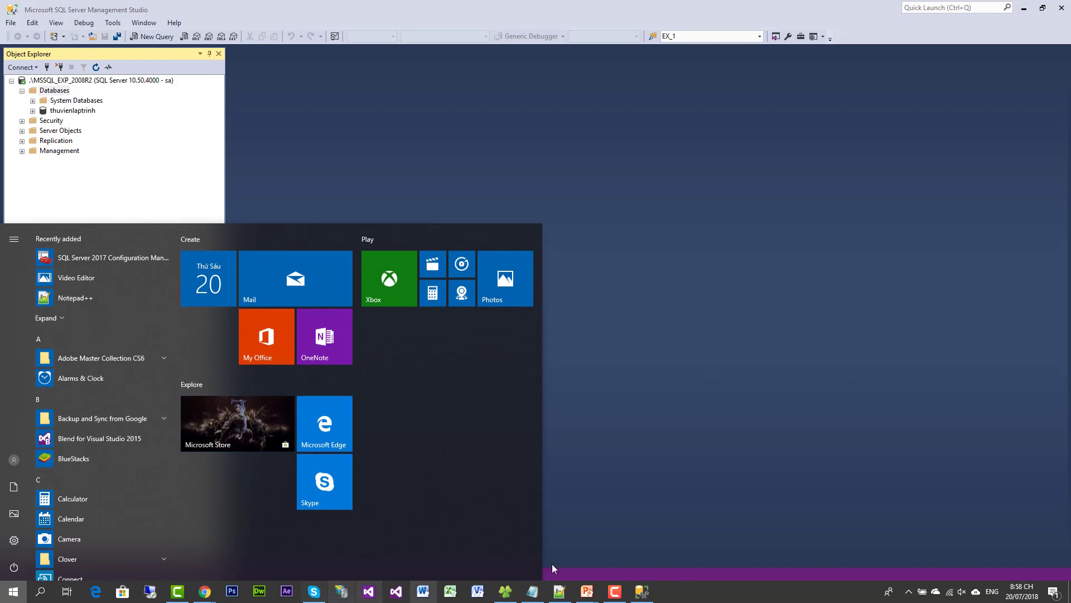
left_click(514, 596)
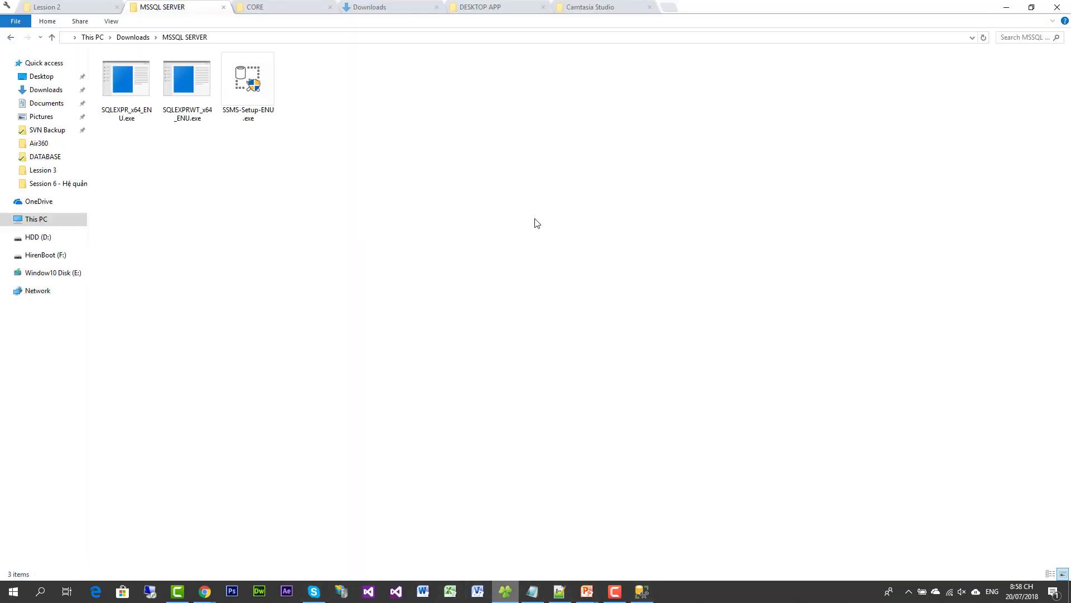
left_click(668, 8)
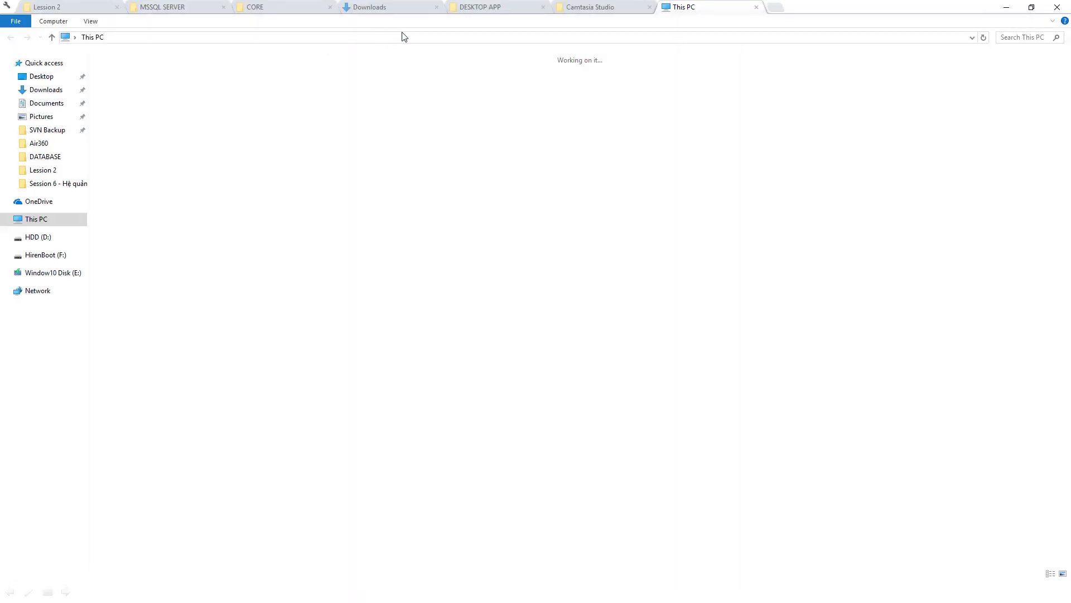
left_click(399, 39)
key("ctrl+v")
key("Return")
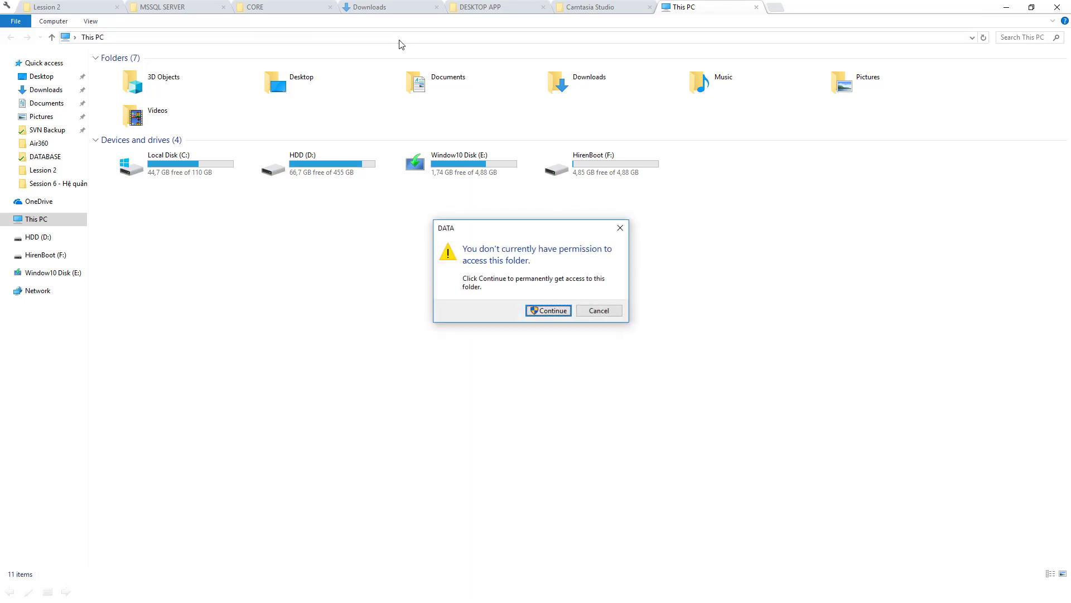
left_click(553, 310)
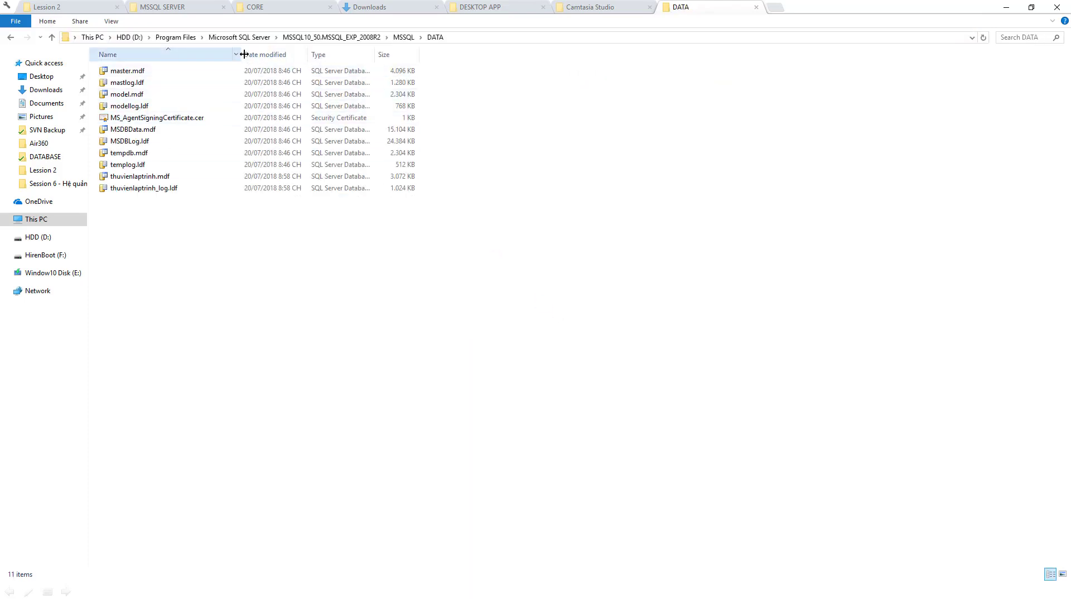
Highlight thuvienlaptrinh.mdf and thuvienlaptrinh_log.ldf among the database files, then return to Management Studio
left_click_drag(242, 54, 255, 54)
left_click(123, 163)
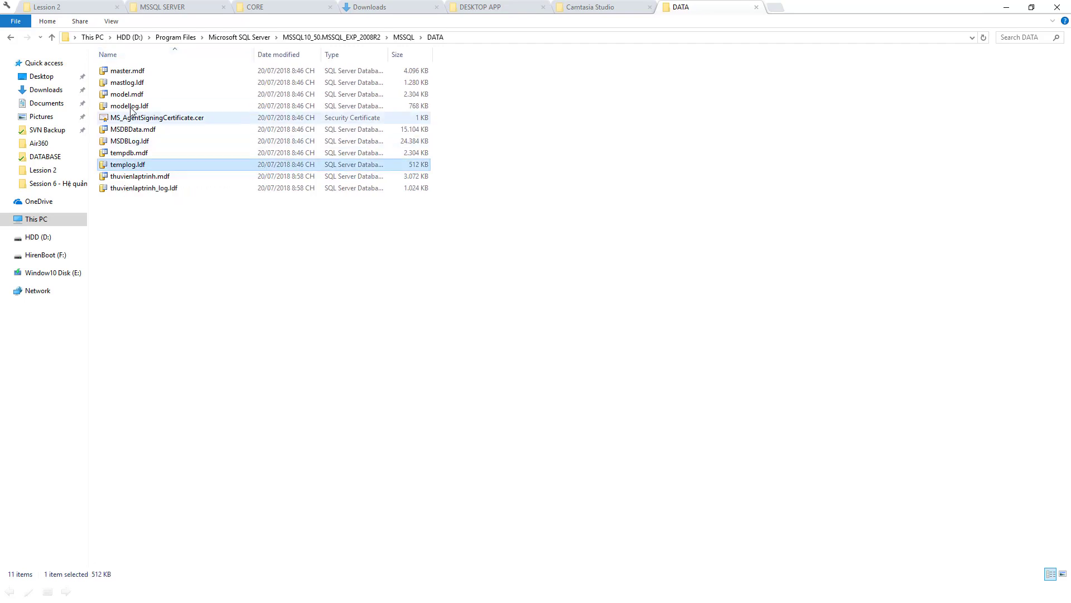
left_click(134, 72, "shift")
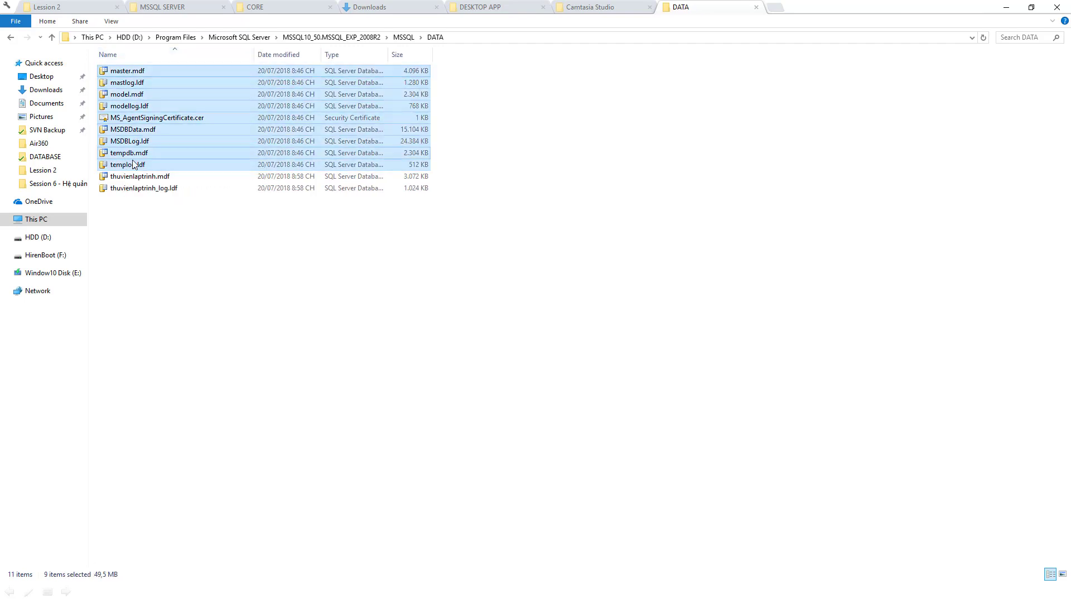
left_click(139, 176)
left_click(146, 189, "shift")
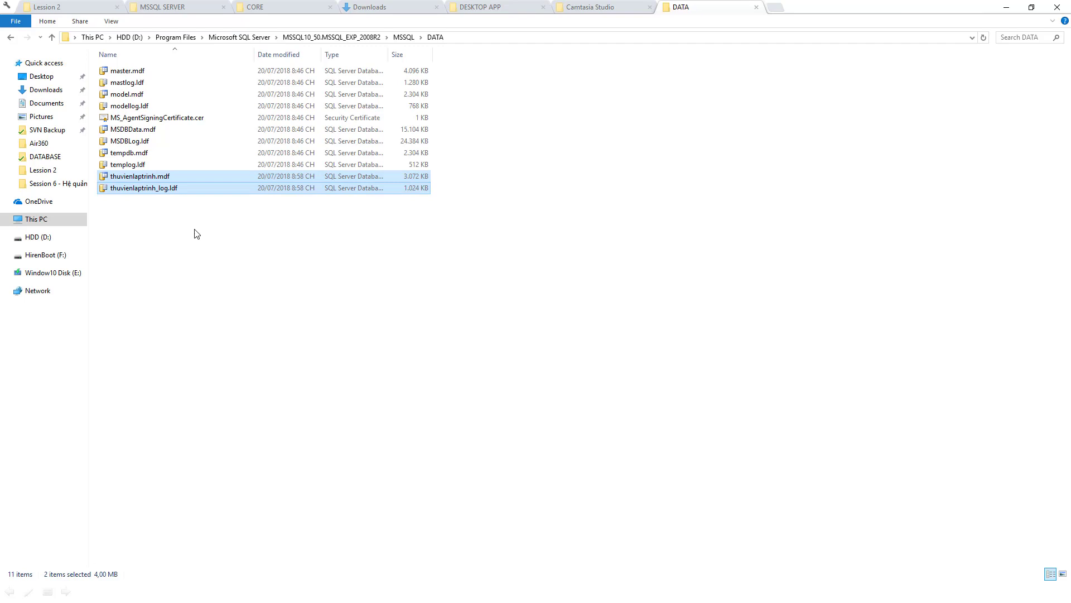
left_click(143, 217)
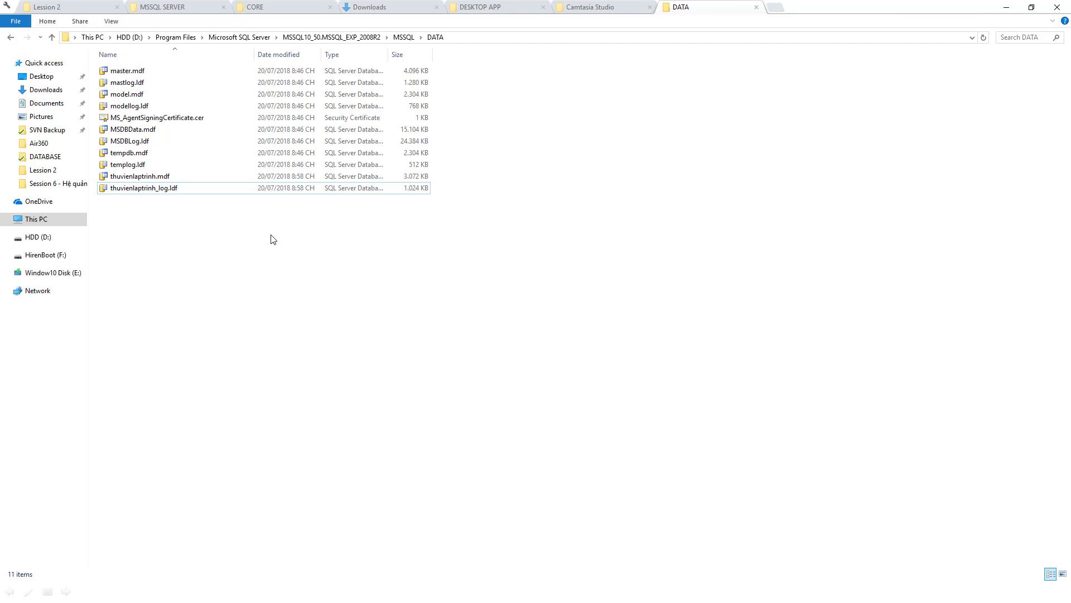
left_click(137, 176)
left_click(137, 190, "shift")
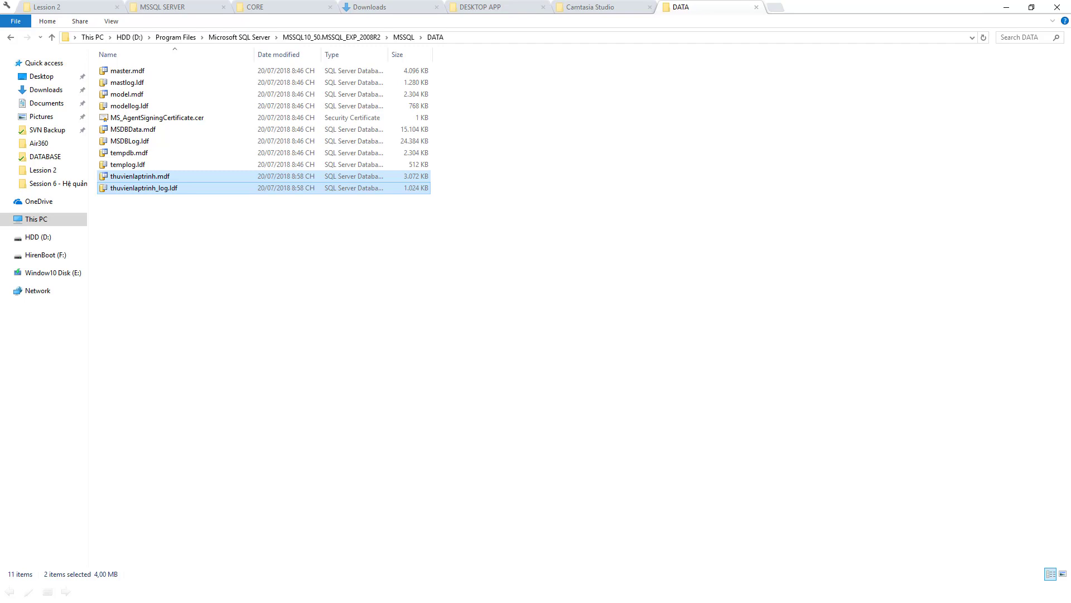
key("alt+Tab")
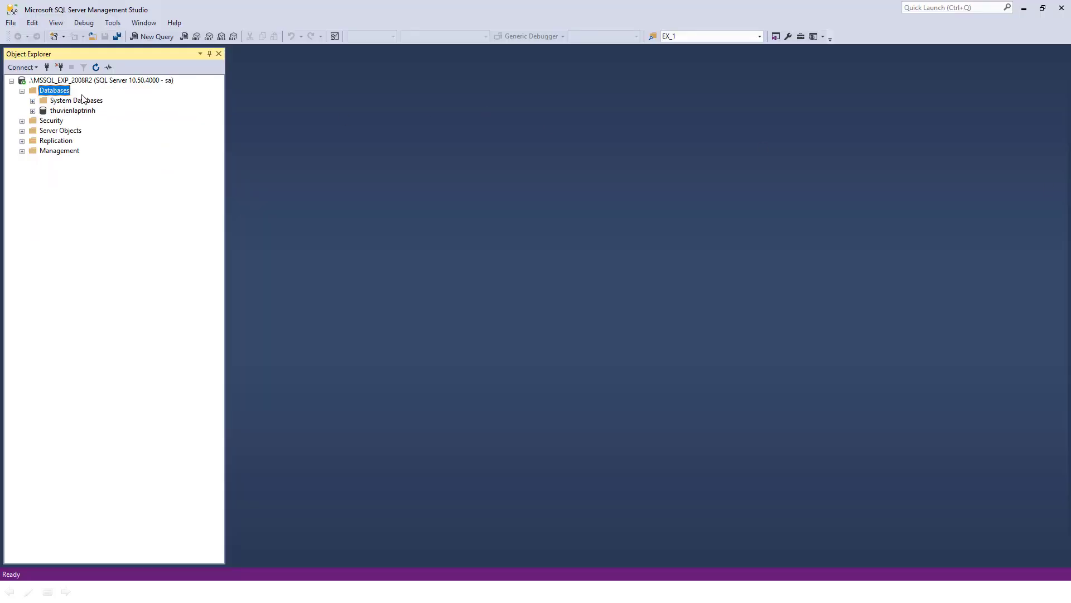
Expand Security and then Logins to list the server logins such as sa and BUILTIN\Users
double_click(53, 123)
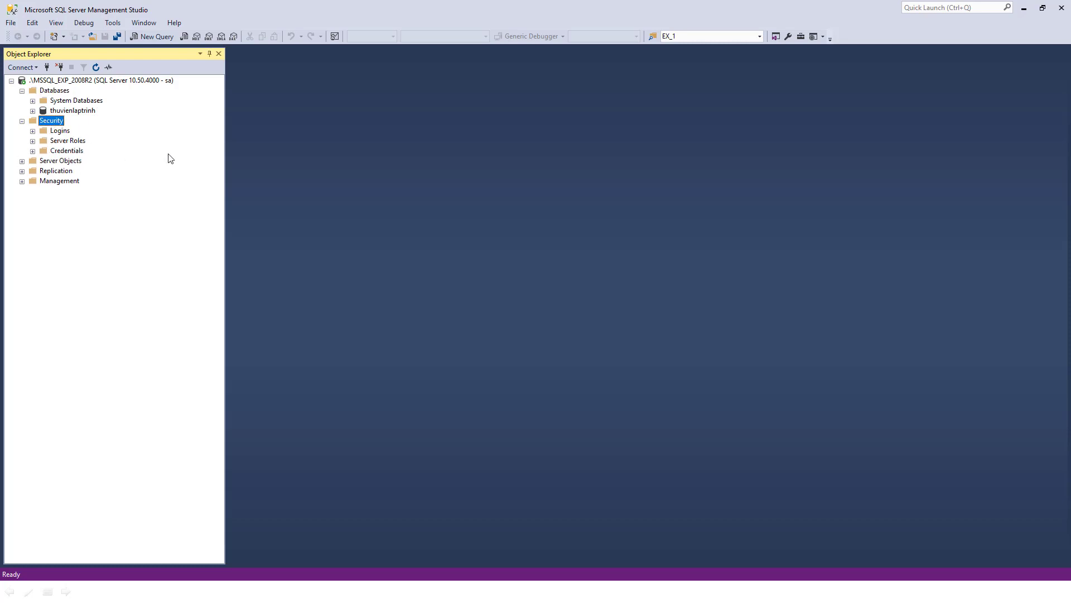
left_click(77, 111)
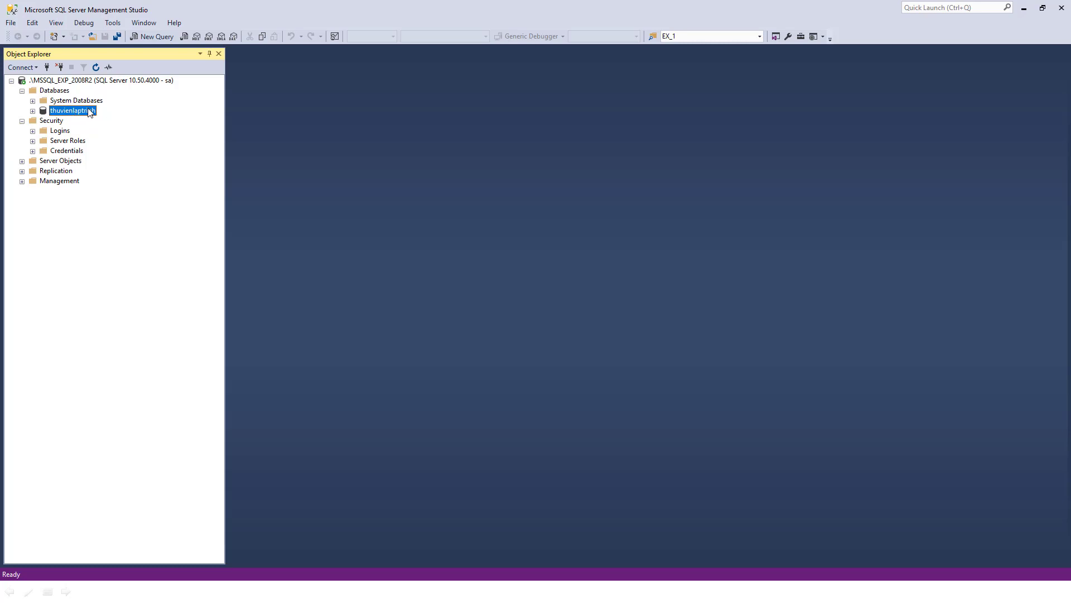
left_click(51, 122)
double_click(69, 133)
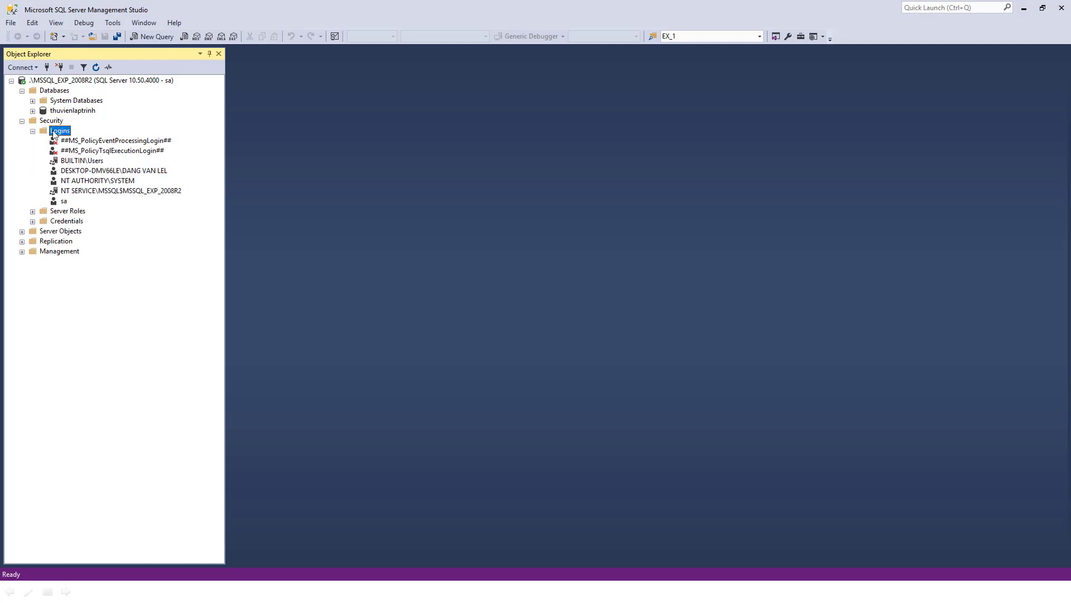
Create a new login with its login name entered and SQL Server authentication selected
right_click(55, 132)
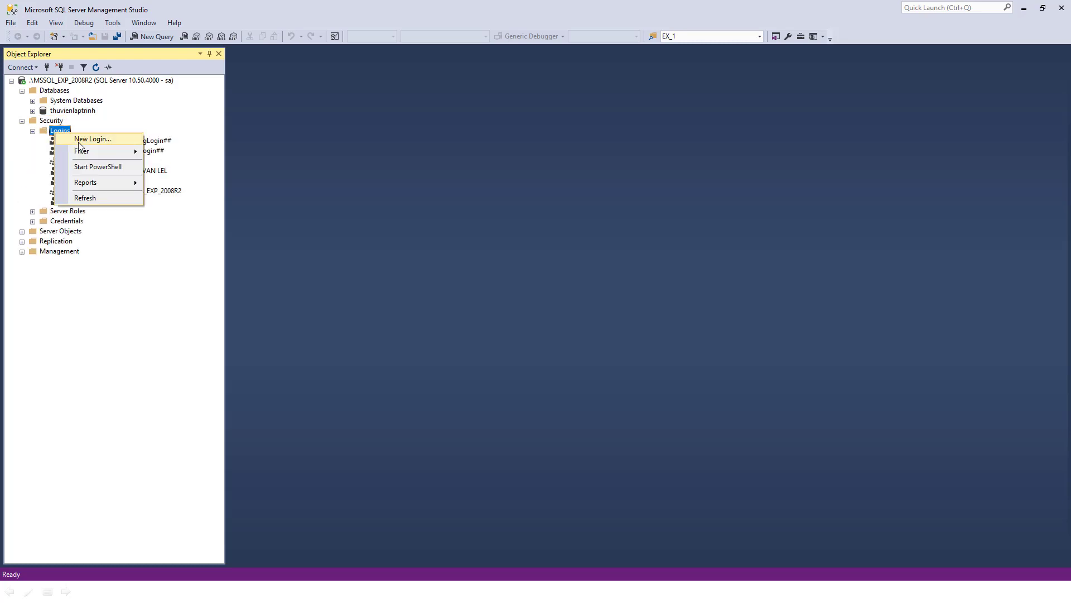
left_click(79, 142)
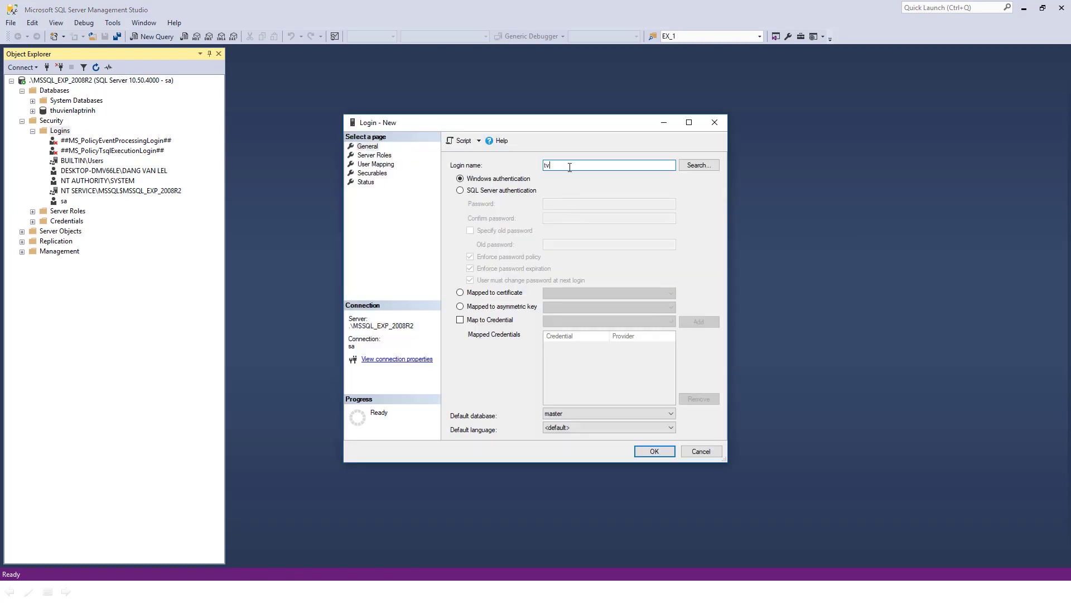
type("tvlt")
left_click(508, 192)
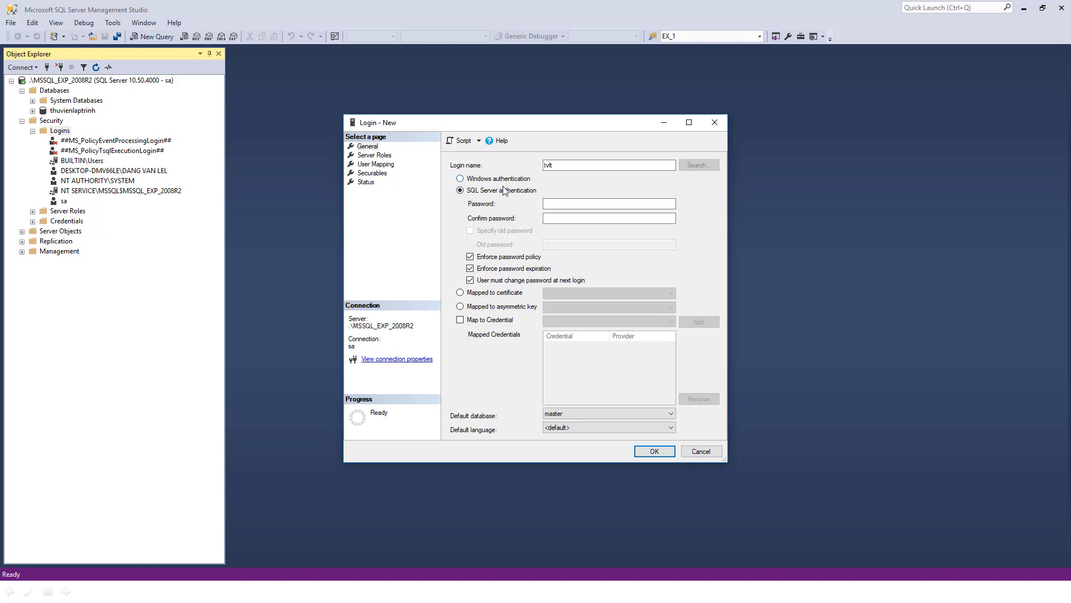
left_click(594, 204)
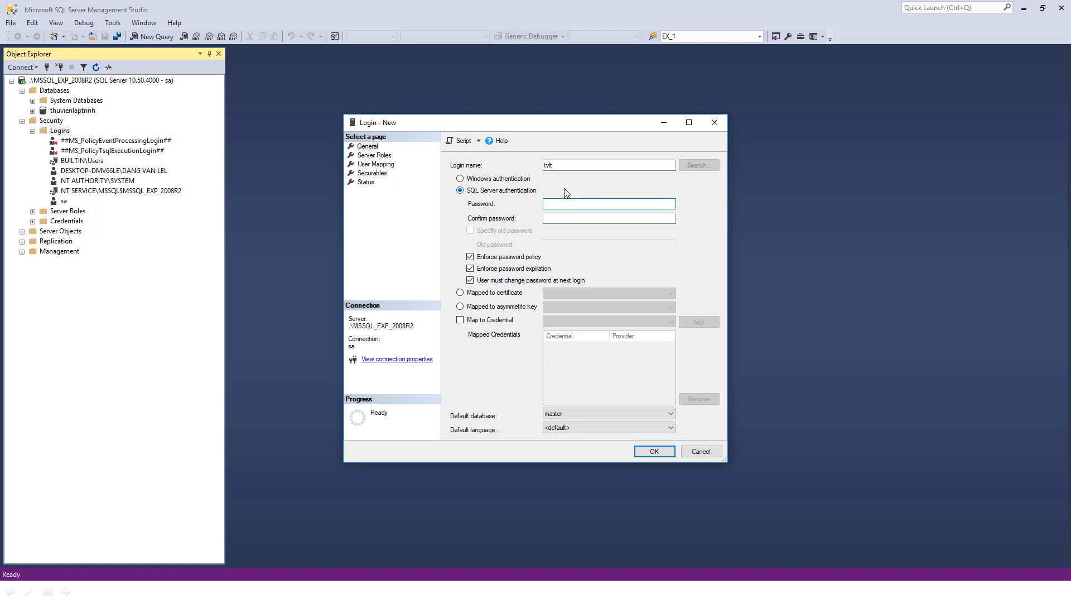